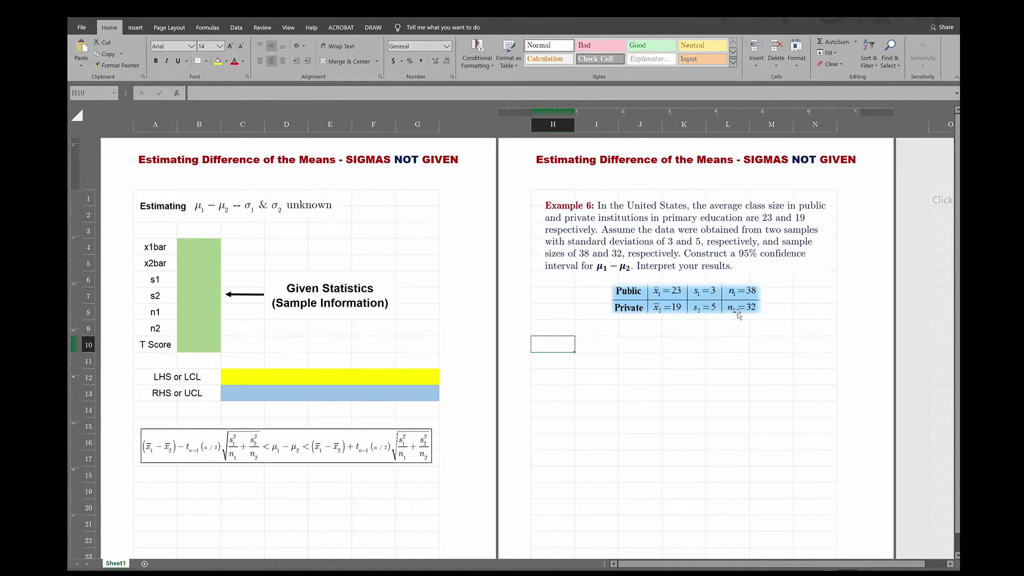
Step: Enter x1bar 23, x2bar 19 and s1 3 in B4:B6
click(193, 242)
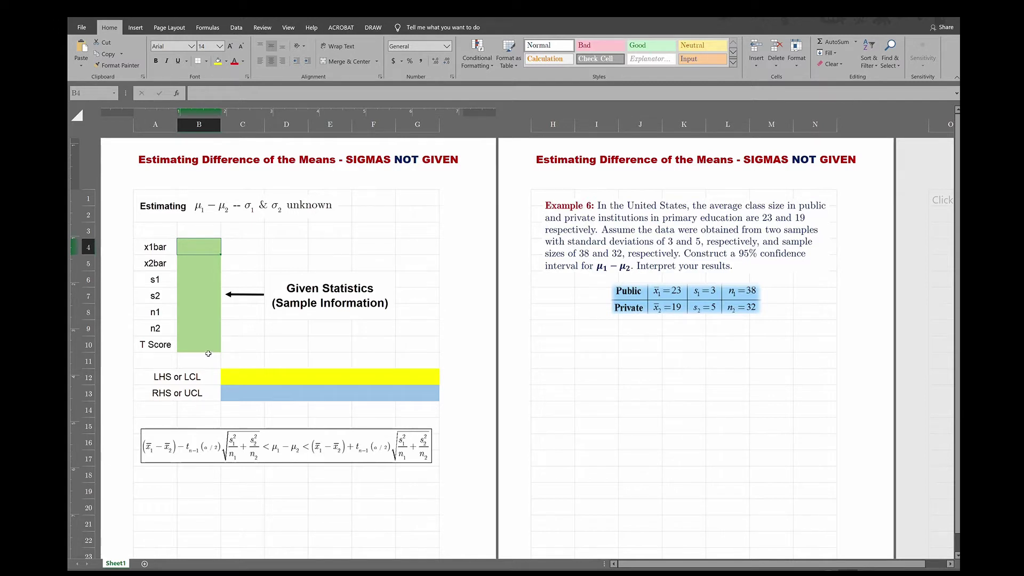
text(23)
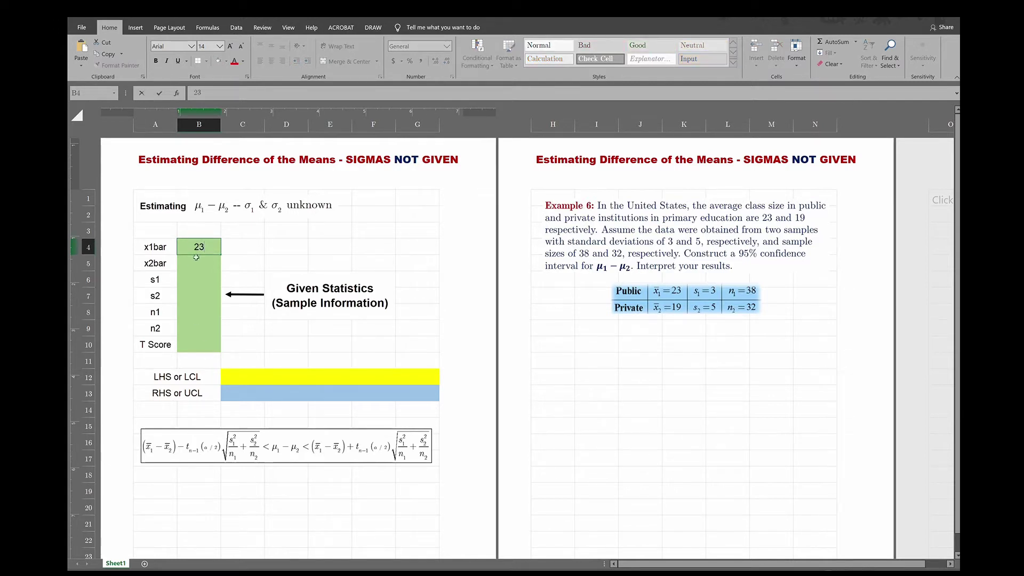
key(Return)
text(19)
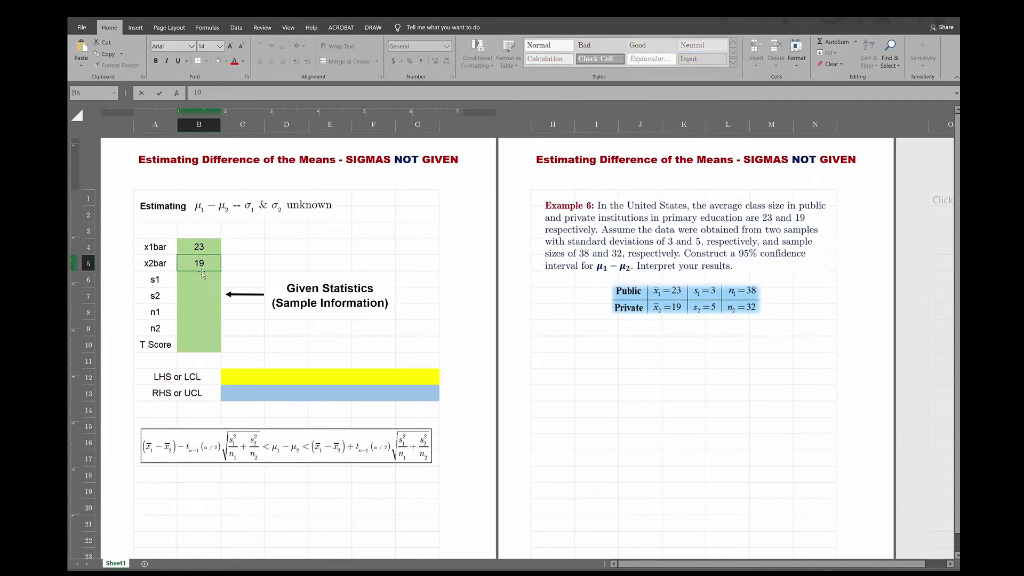
click(198, 280)
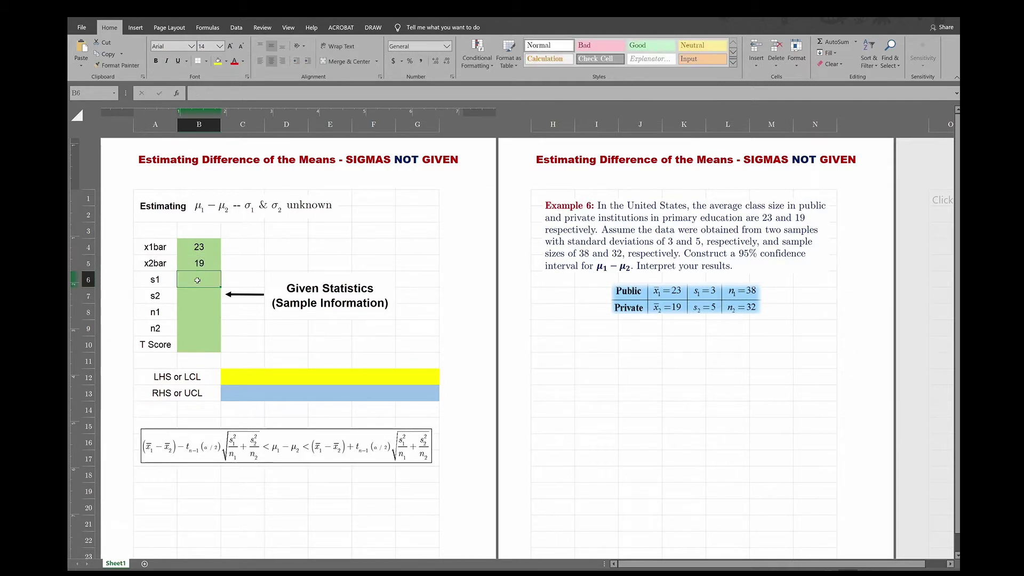
text(3)
click(202, 299)
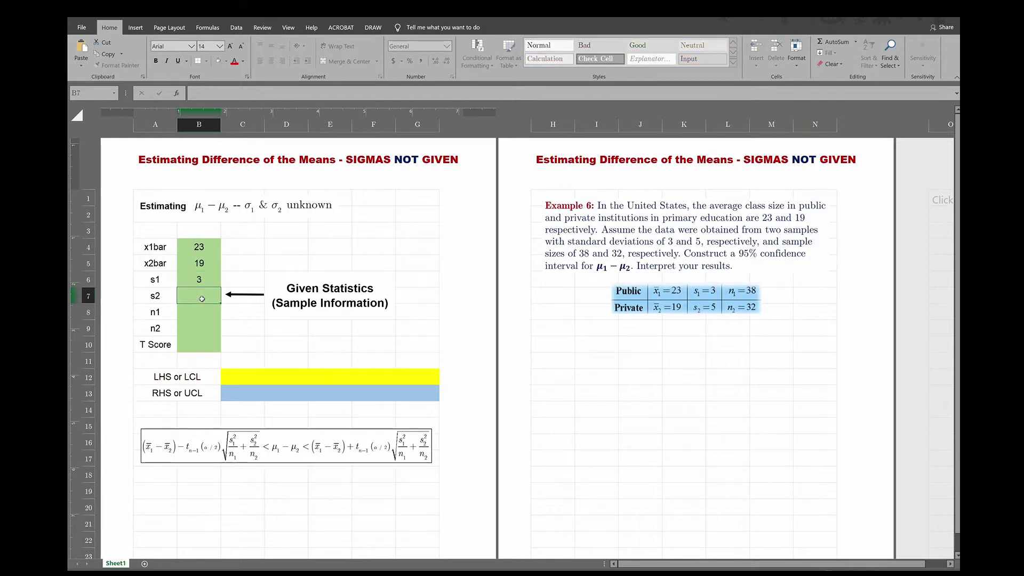
Step: Enter s2 5, n1 38 and n2 32 in B7:B9, then select I10:M10
text(5)
click(199, 314)
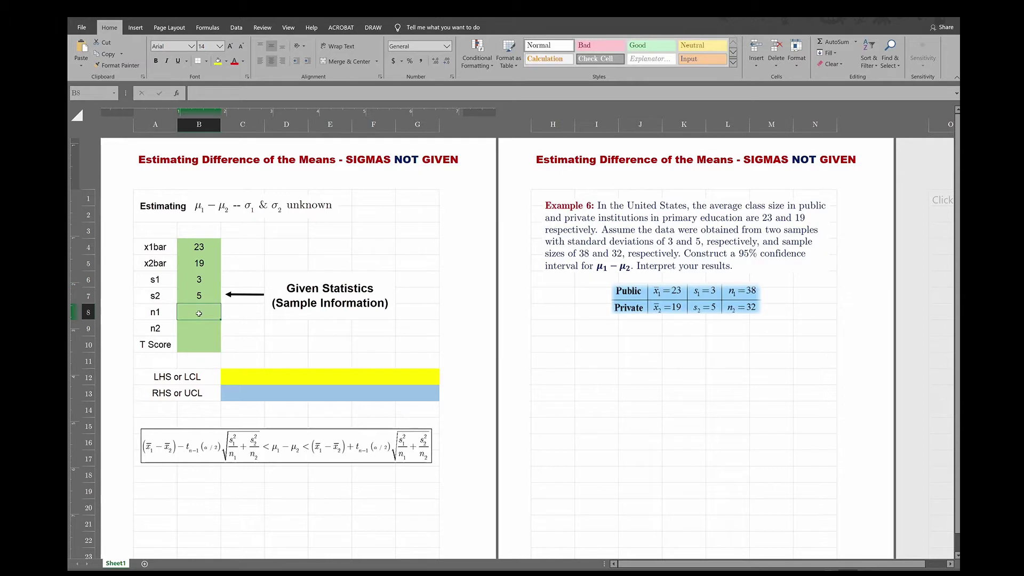
text(38)
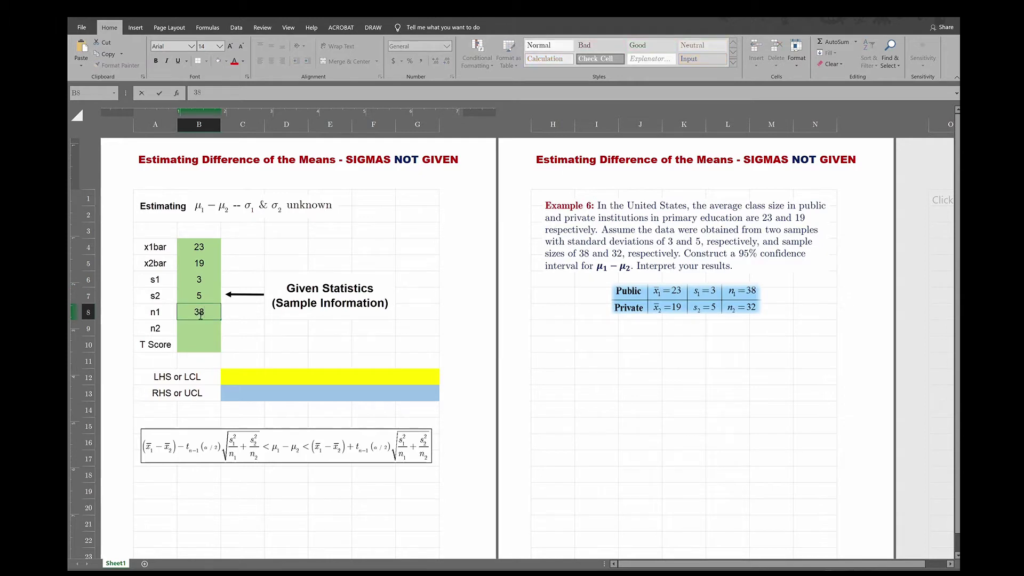
click(206, 329)
text(32)
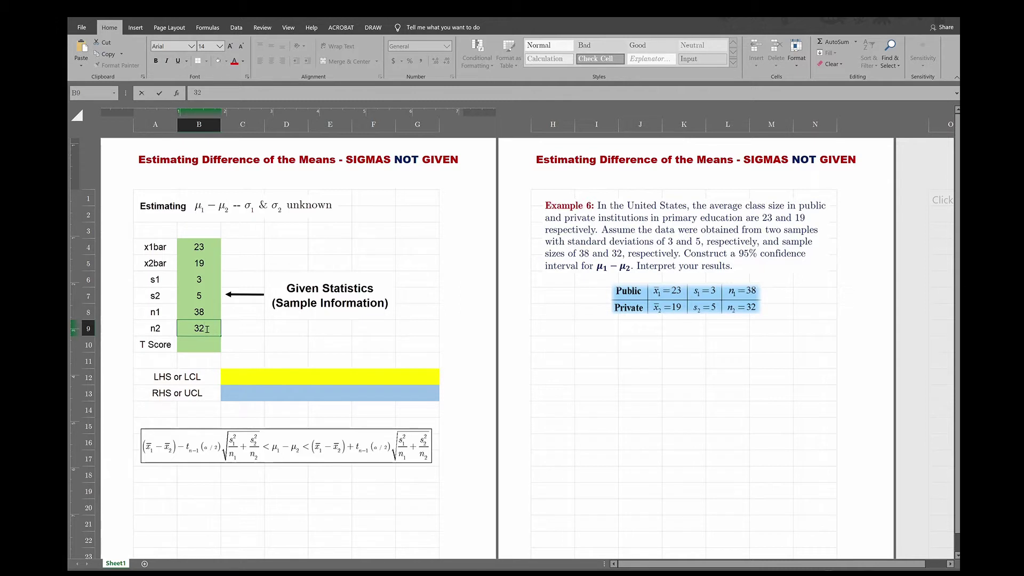
key(ctrl+Return)
drag(600, 347, 784, 345)
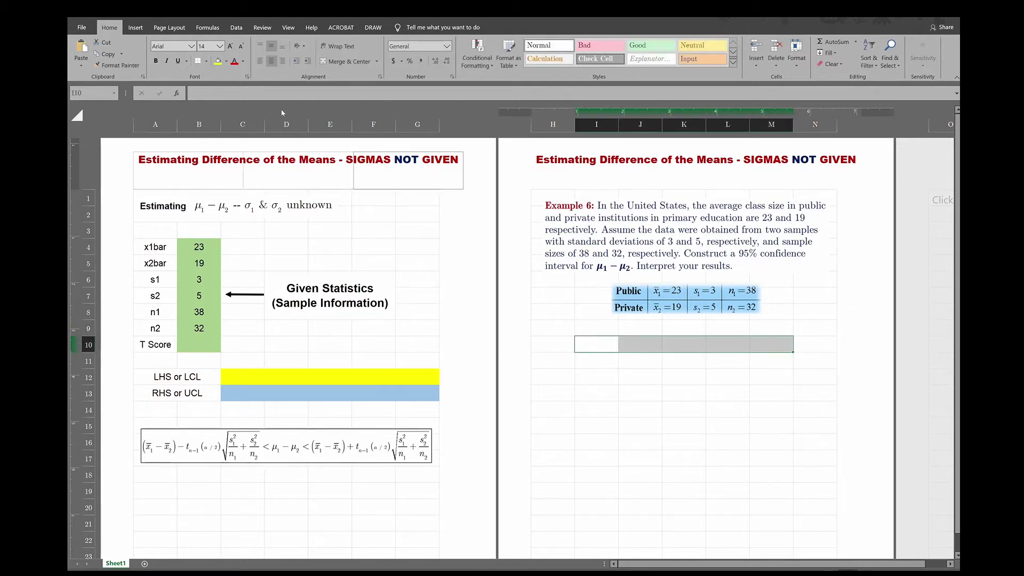
Step: Merge I10:M10 and start the formula =T.INV.2T(.05, in it
click(345, 61)
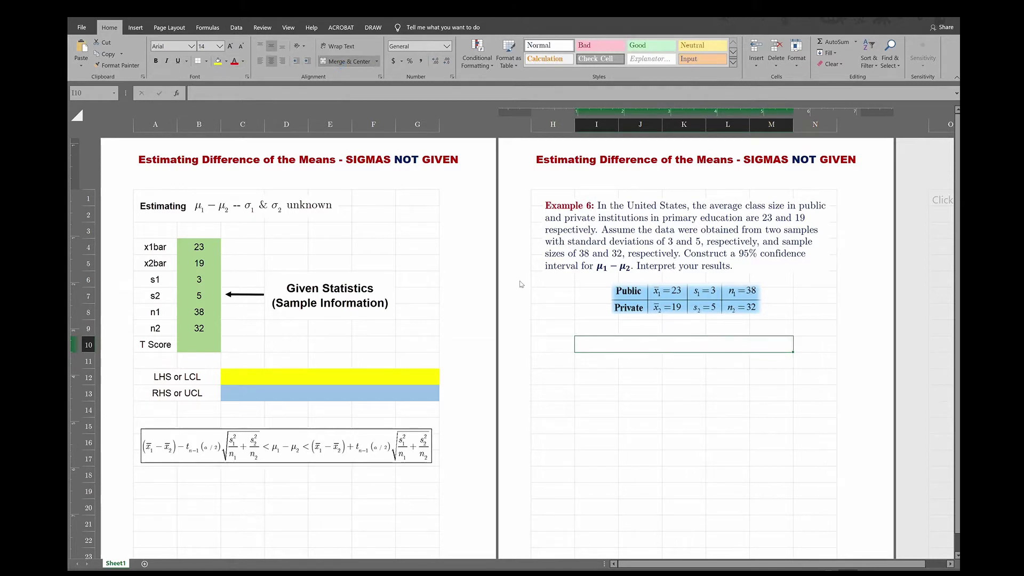
text(=)
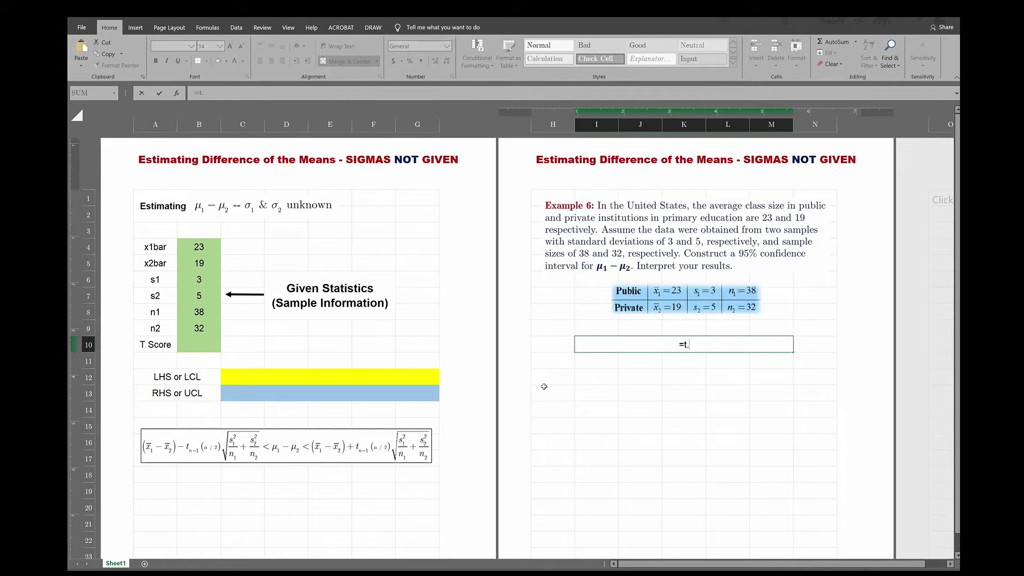
text(t.inv.2)
key(Tab)
text(.05)
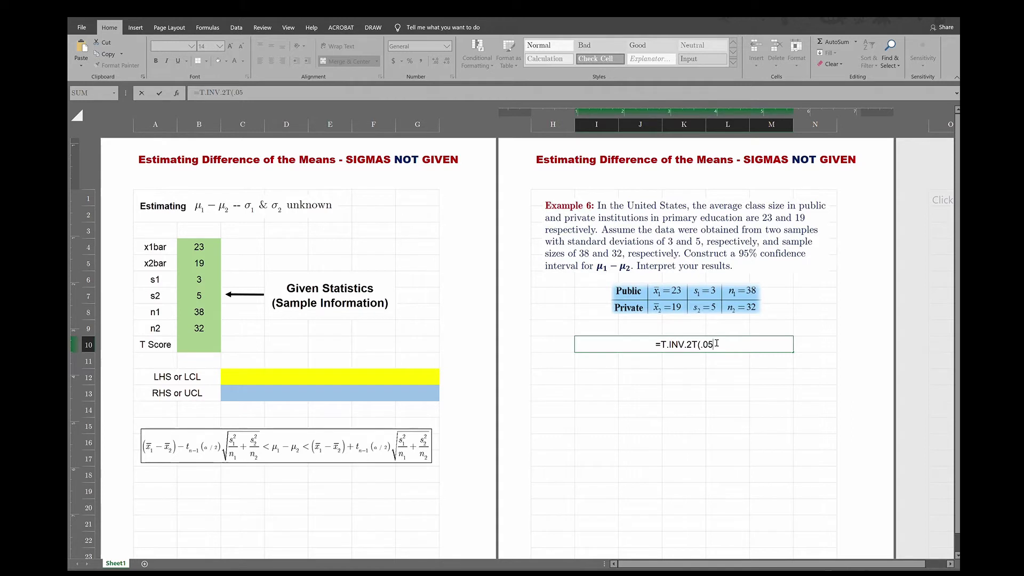
text(,)
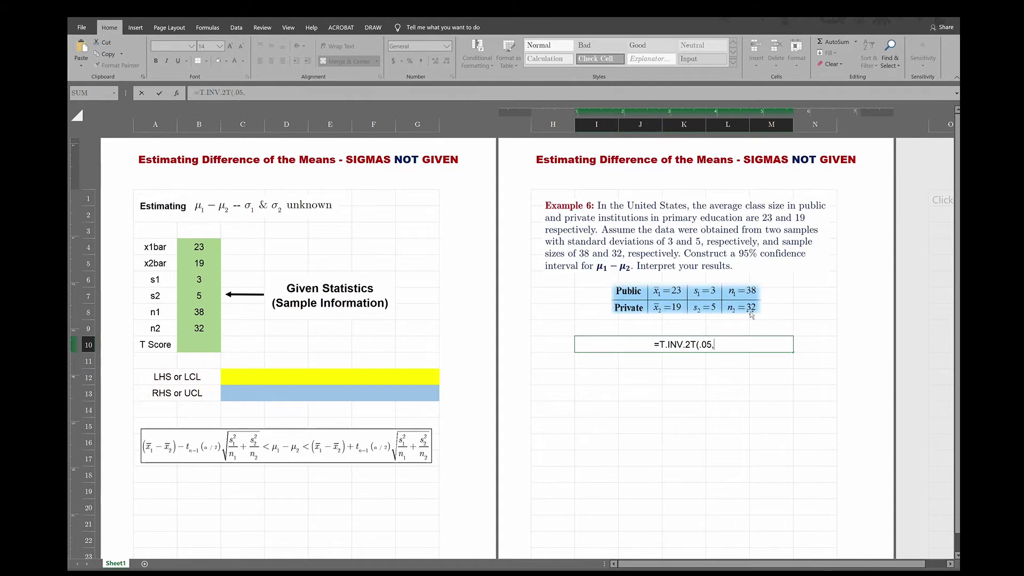
Step: Finish =T.INV.2T(.05,31) so the merged cell returns 2.039513446
text(31))
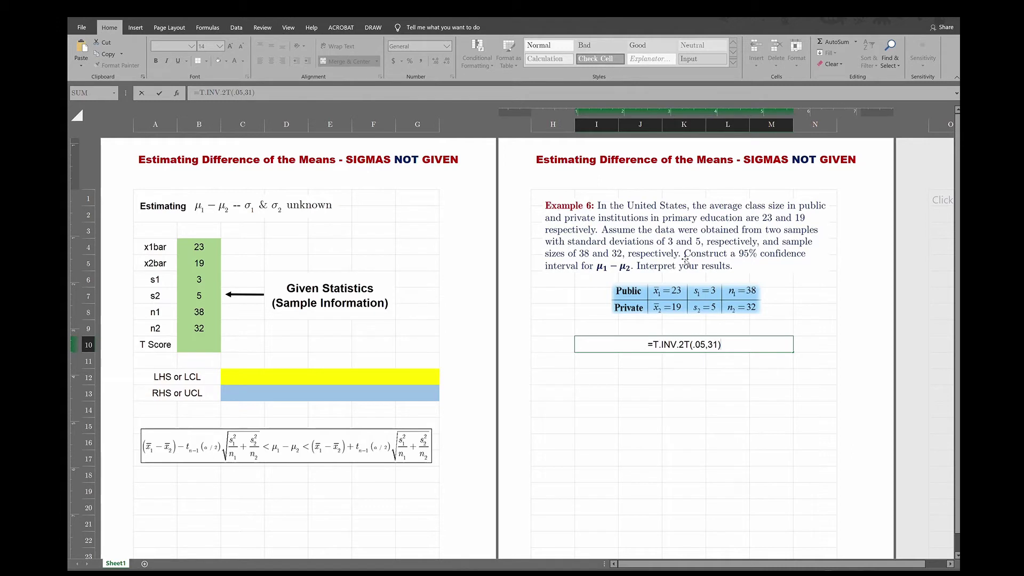
key(ctrl+Return)
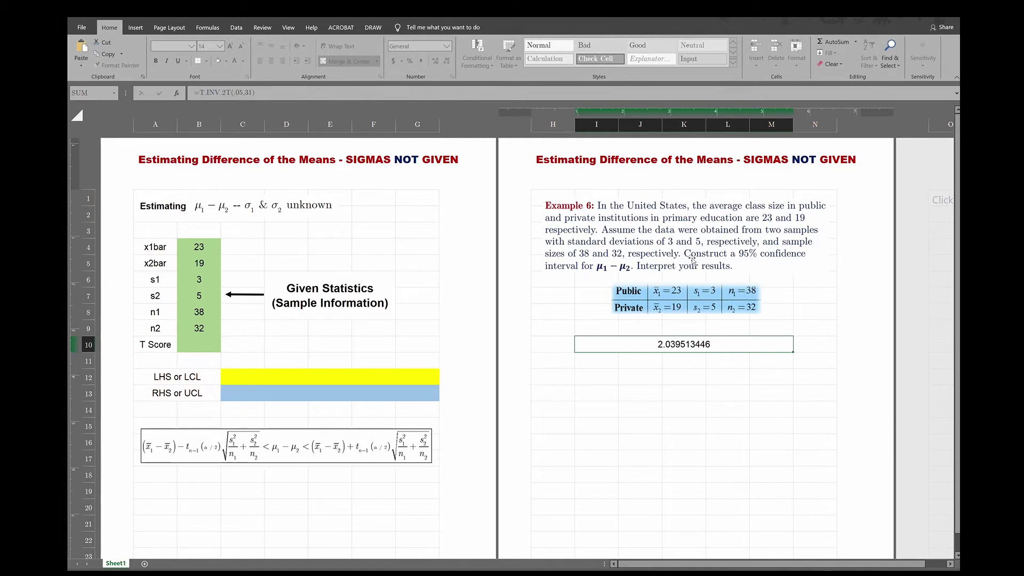
key(Return)
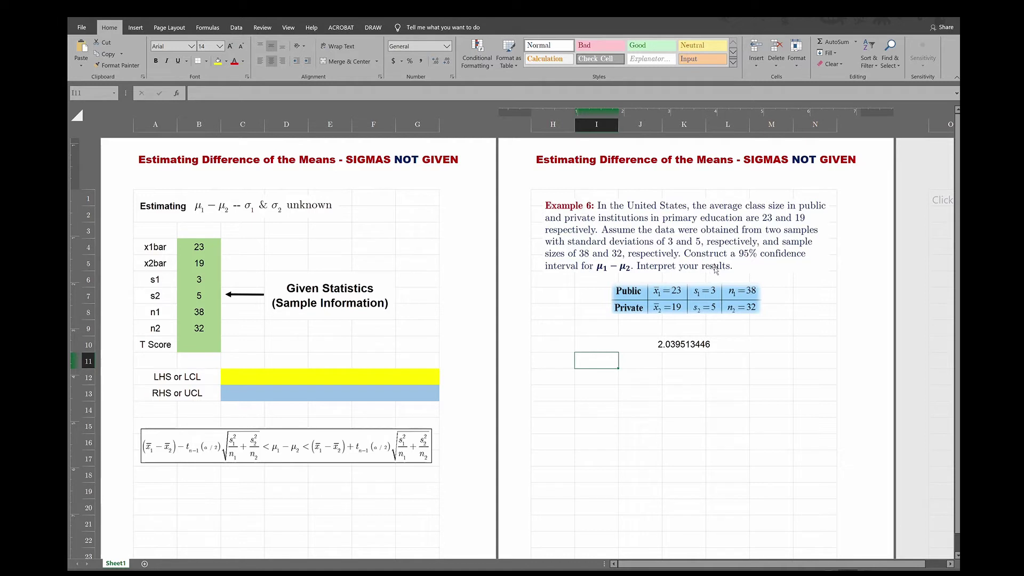
click(201, 345)
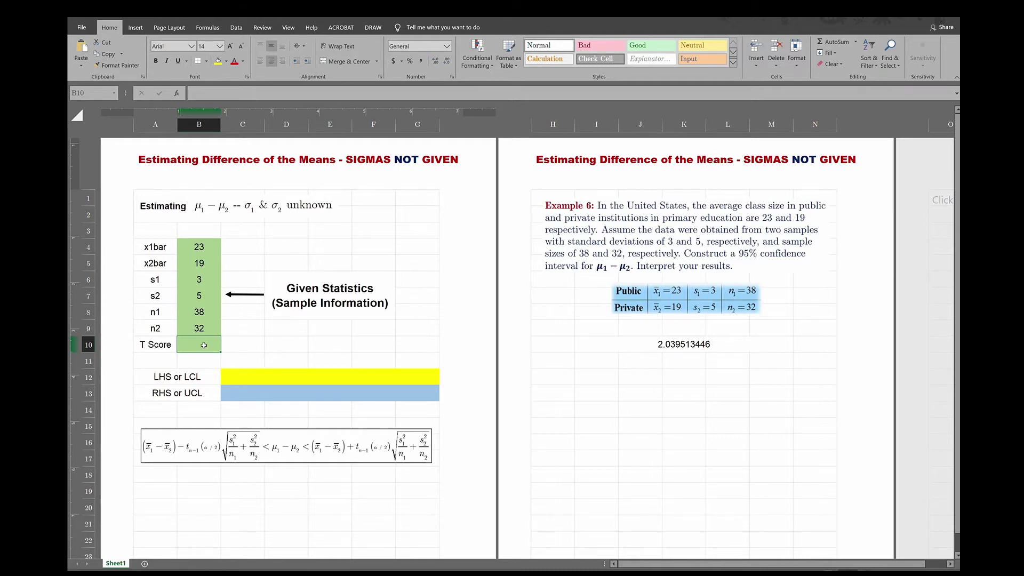
Step: Enter 2.040 as the T Score in B10 and round the computed t value's display to 2.040
text(2.0)
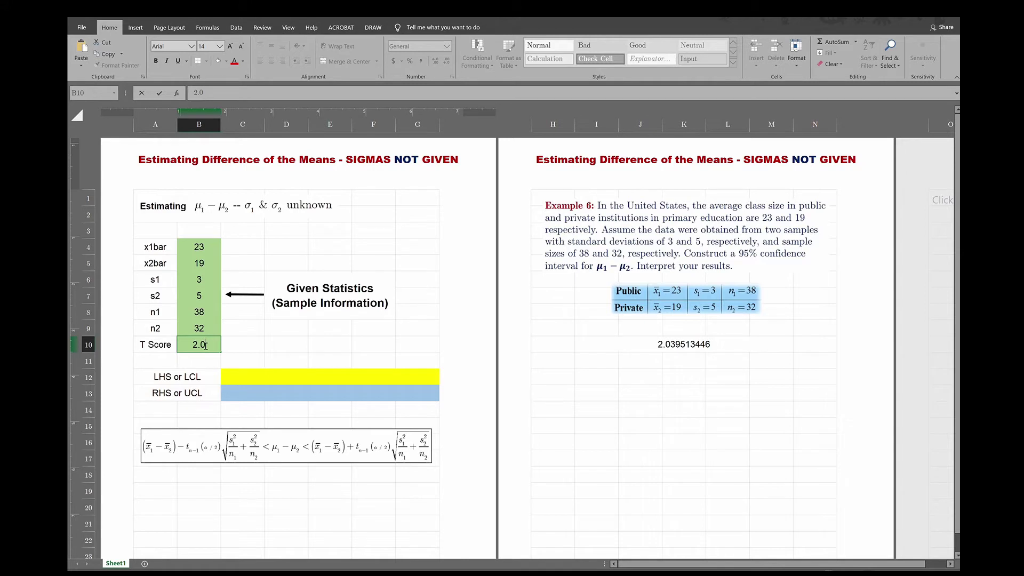
text(40)
click(673, 344)
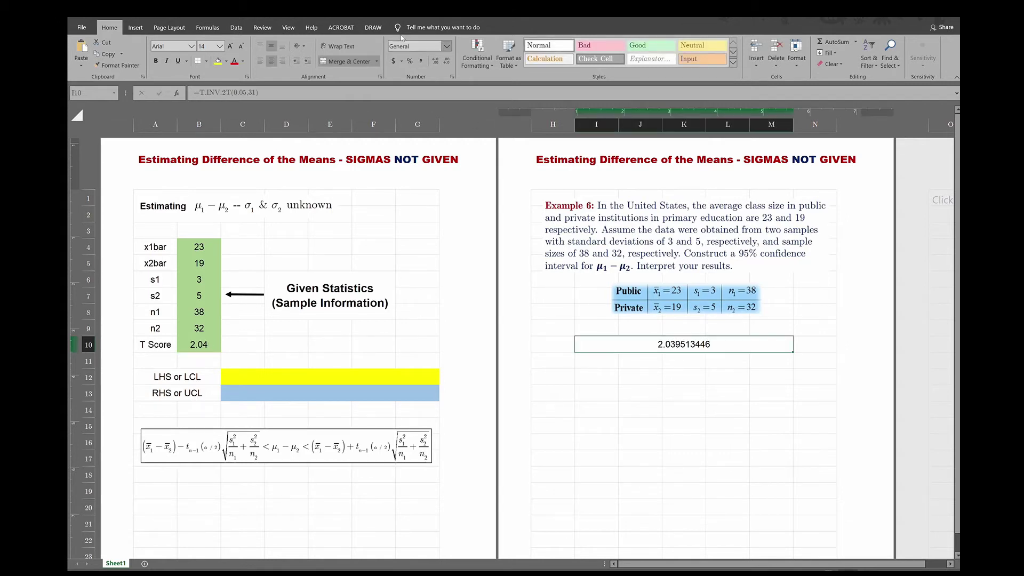
click(433, 60)
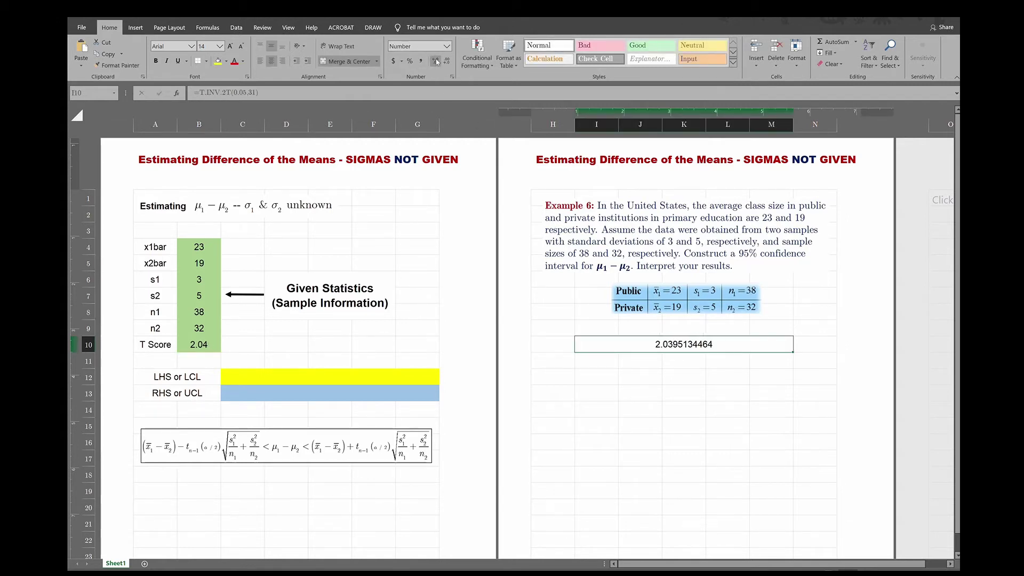
click(444, 61)
click(444, 61)
click(445, 62)
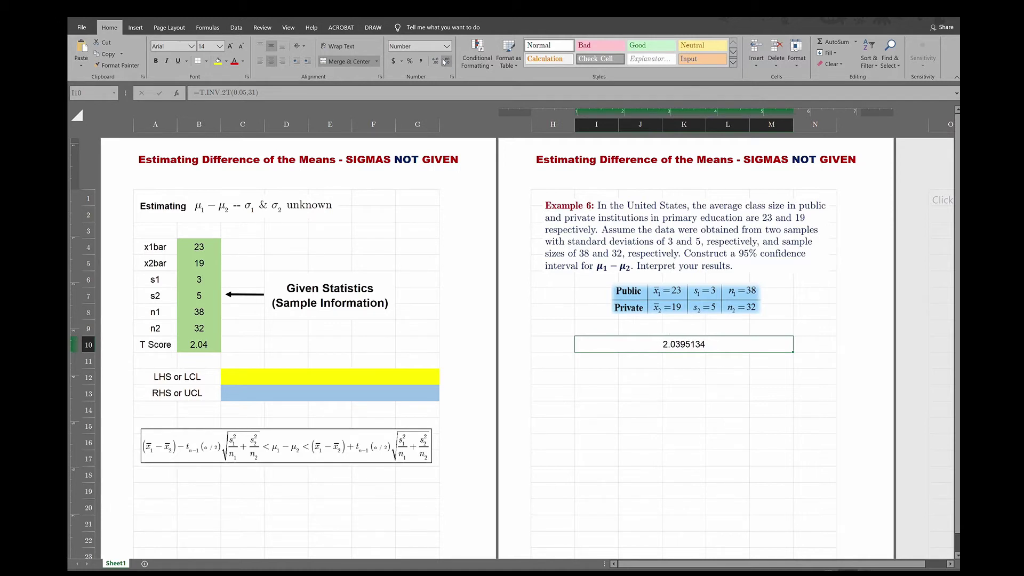
click(445, 61)
click(445, 62)
click(445, 61)
click(445, 62)
Step: Restore the t value's decimals and format B10 to show three decimals, 2.040
click(436, 60)
click(436, 60)
click(436, 61)
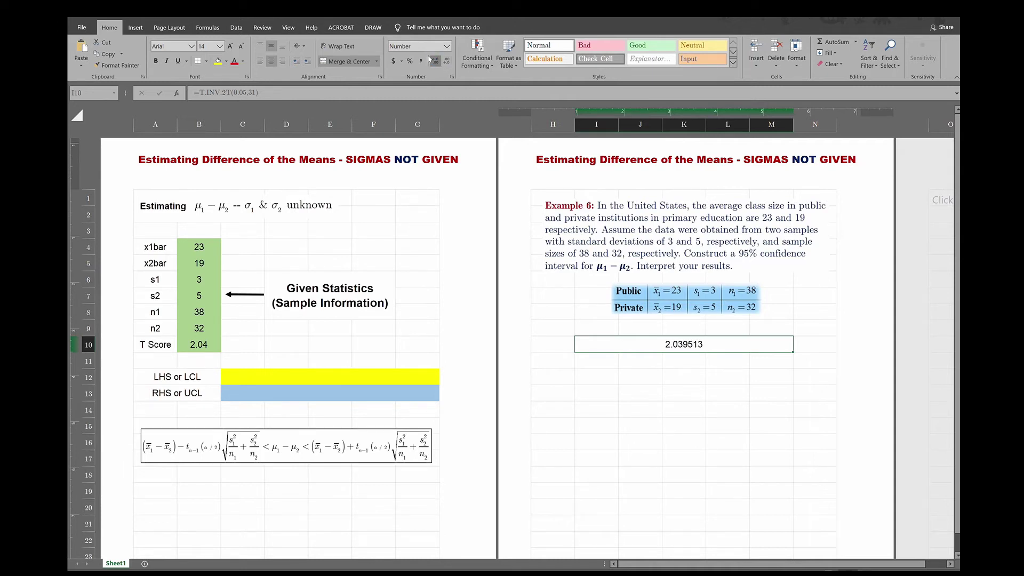
click(436, 60)
click(207, 345)
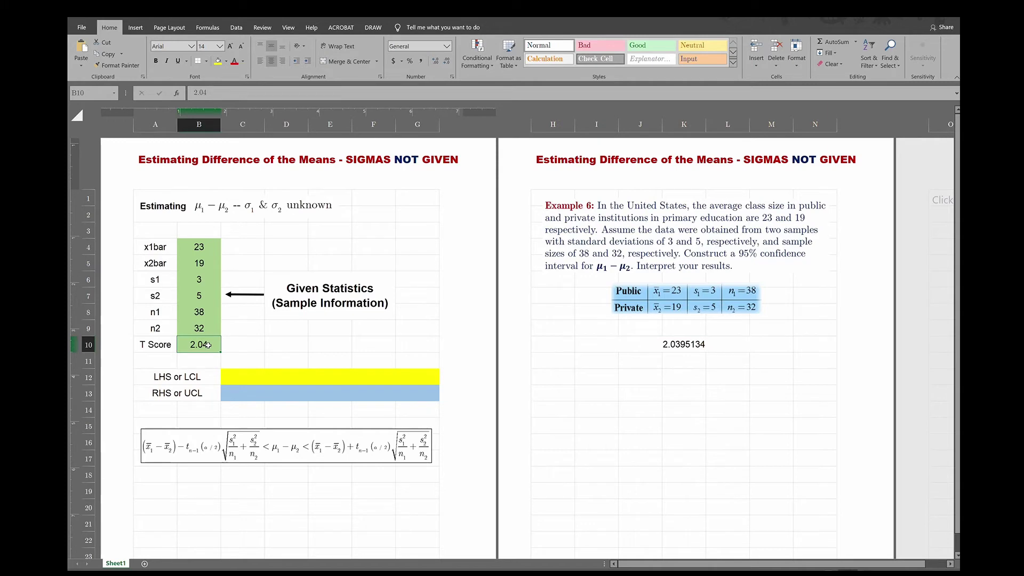
click(435, 61)
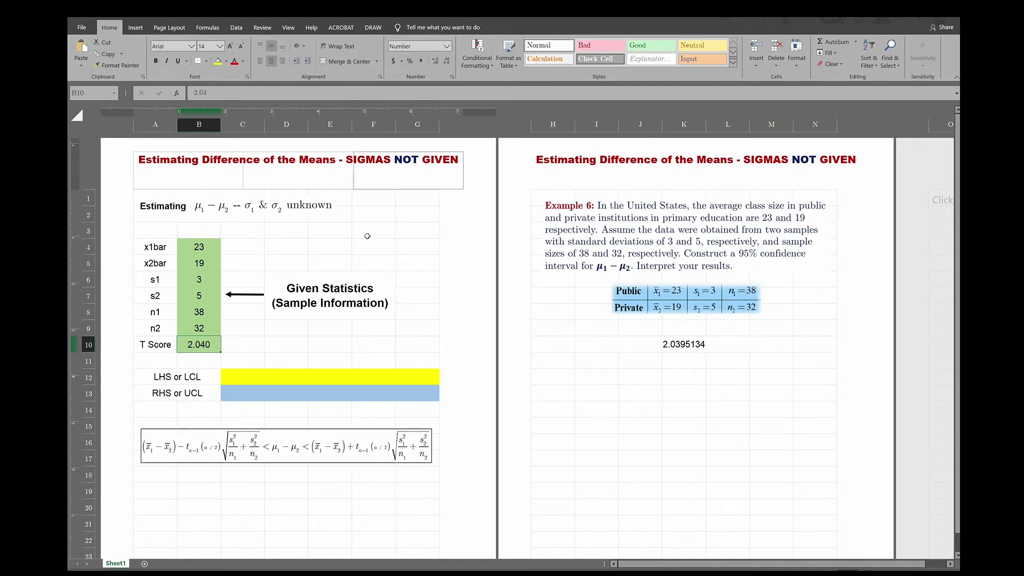
click(342, 260)
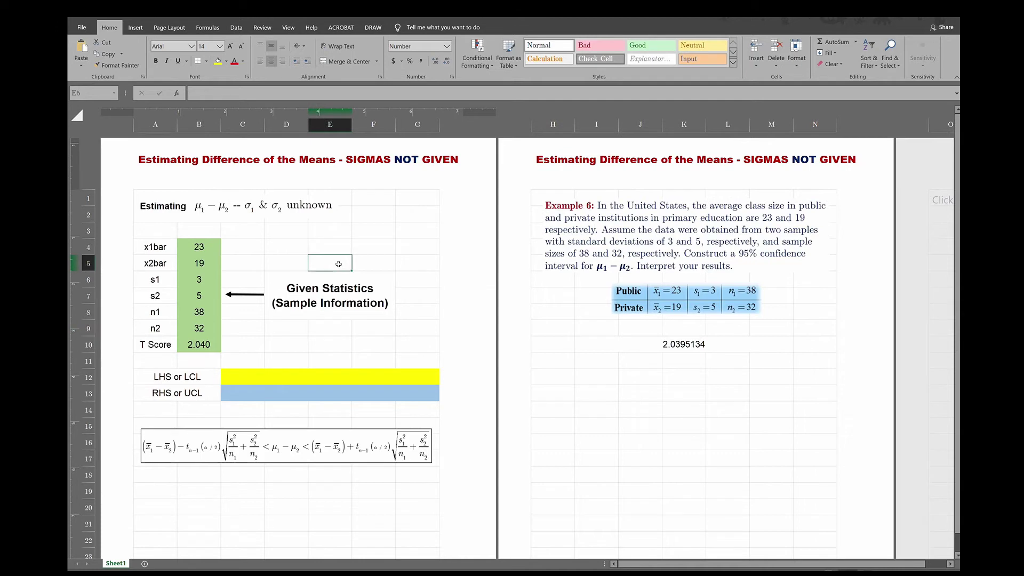
click(350, 372)
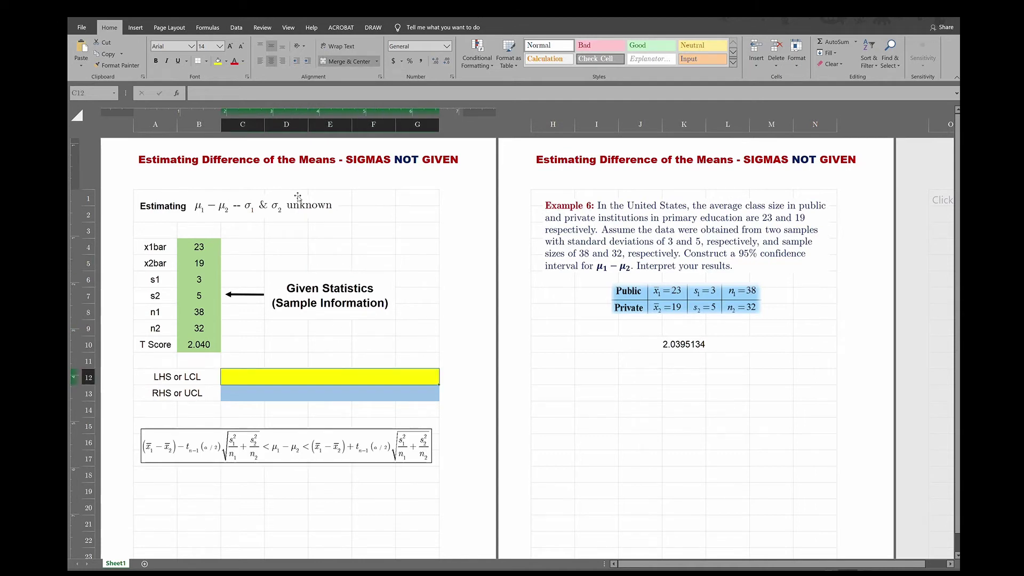
Step: Begin the LCL formula in C12 as =(B4-B5)-B10
text(=)
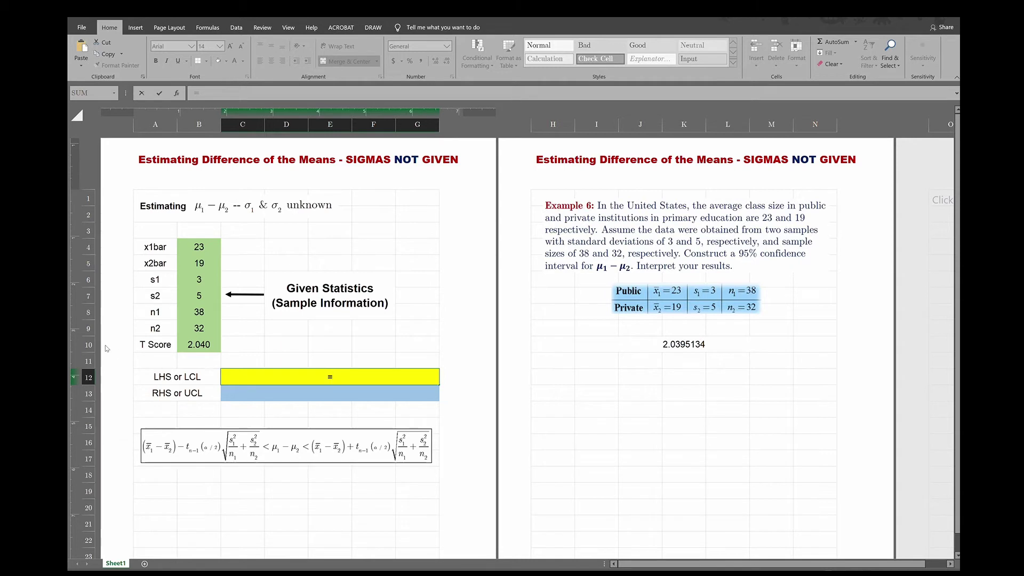
text(()
click(190, 246)
text(-)
click(192, 264)
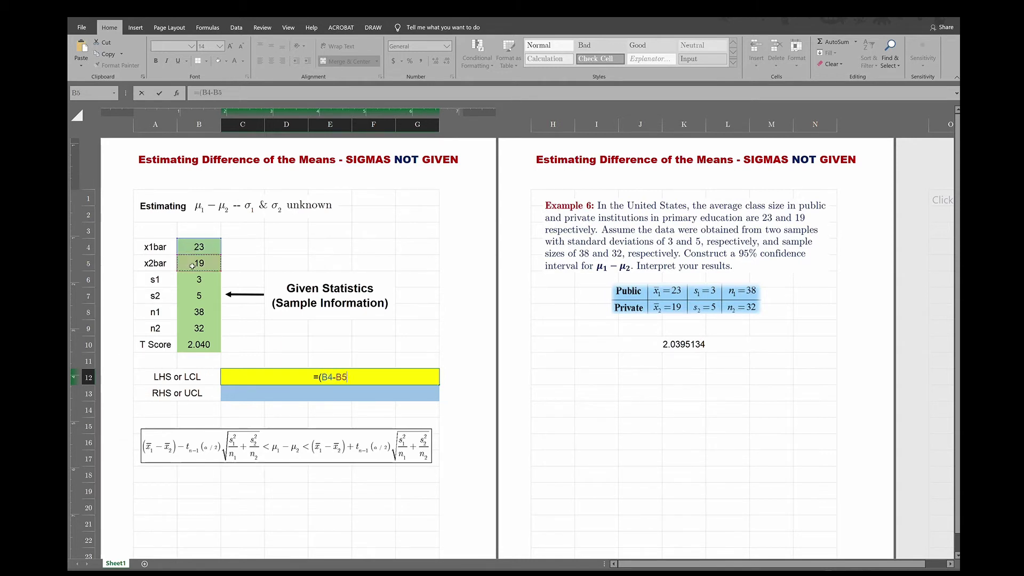
text()-)
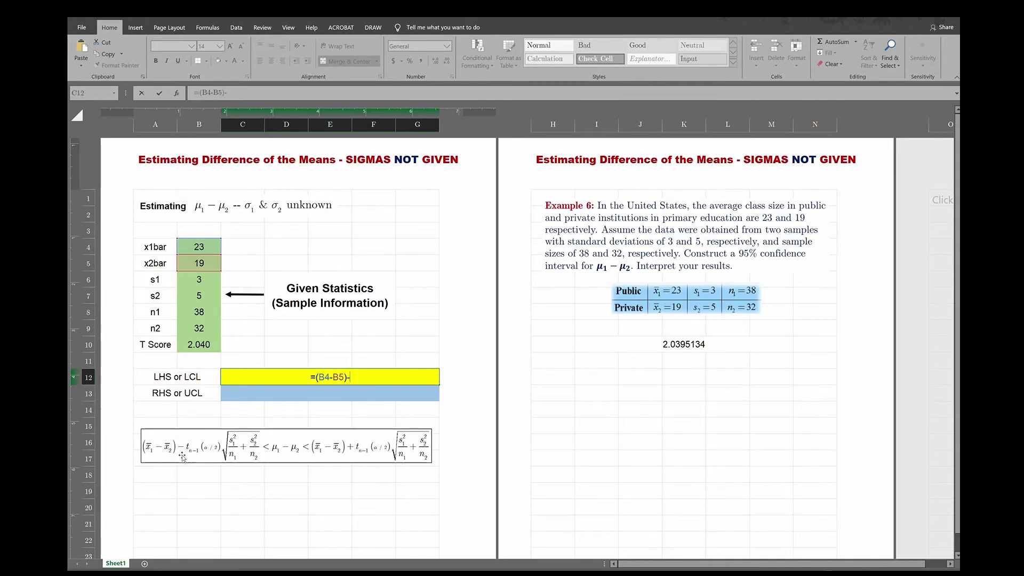
click(196, 345)
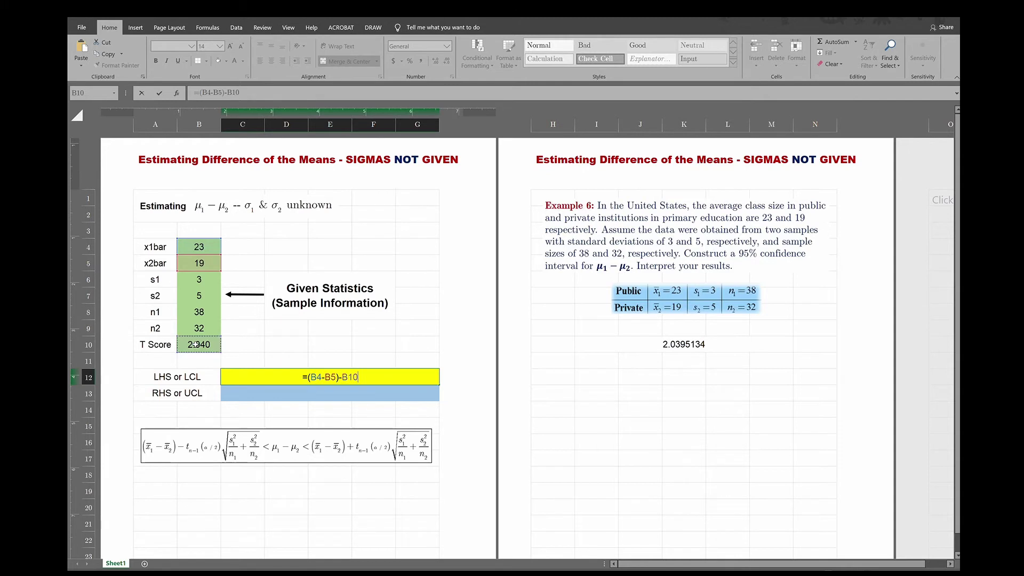
Step: Complete it with *sqrt(B6^2/B8+B7^2/B9), giving the lower limit 1.941628774
text(*s)
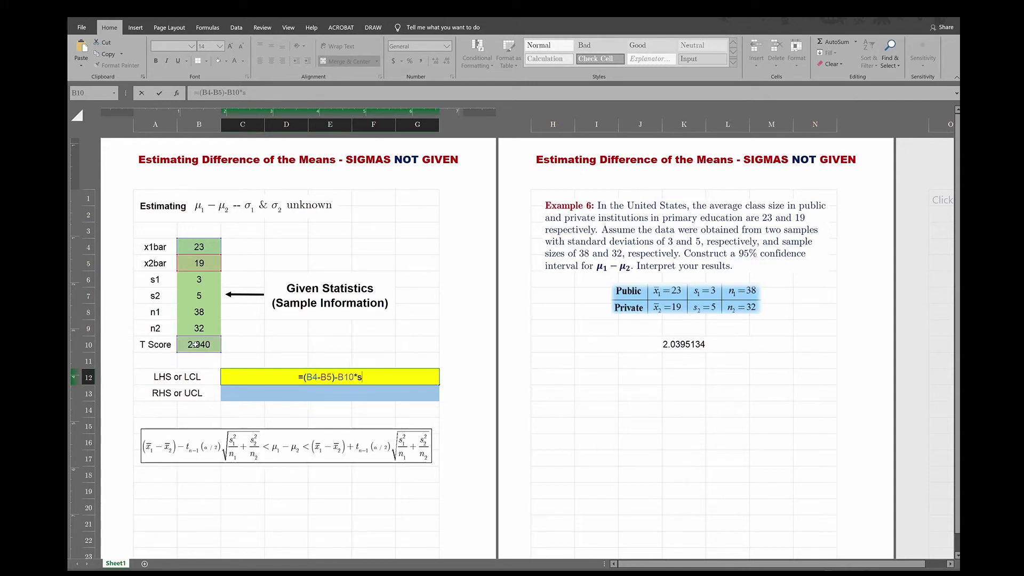
text(qrt()
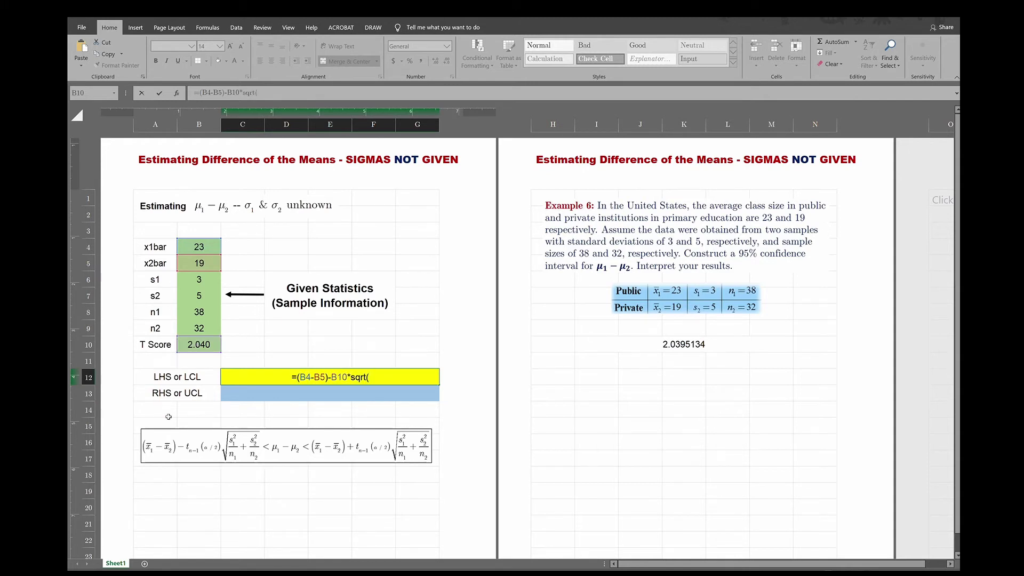
click(193, 278)
text(^)
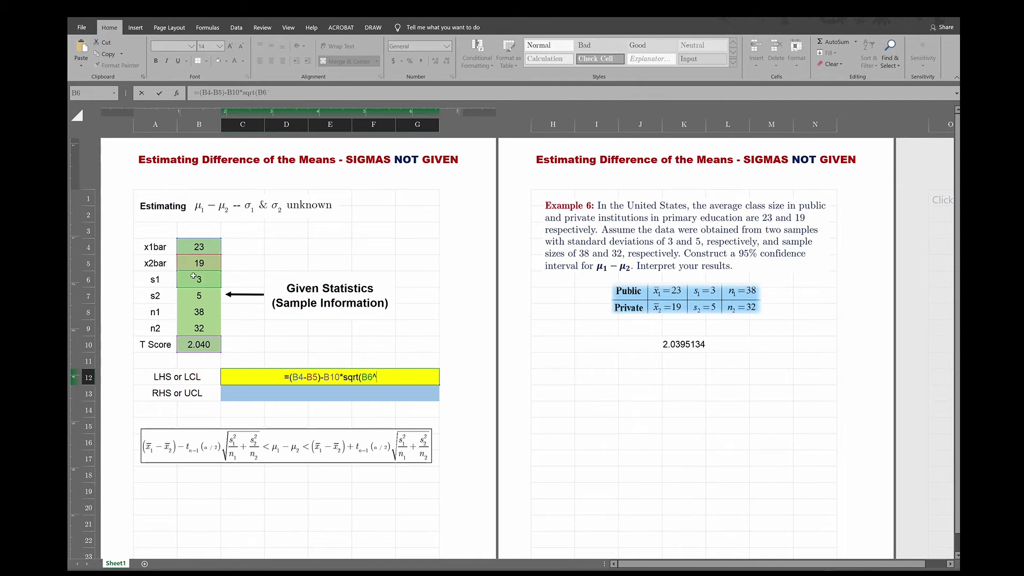
text(2/)
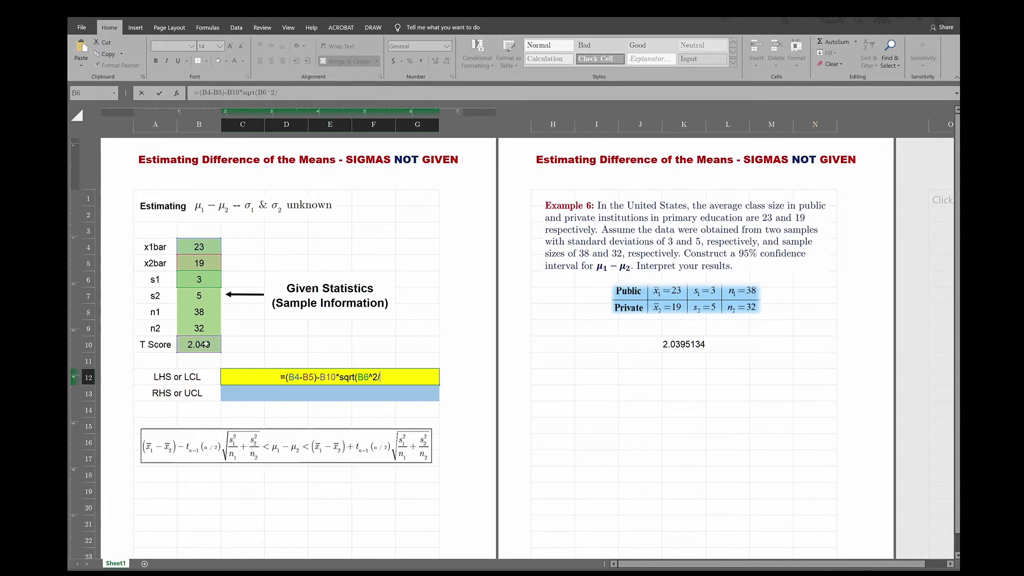
click(194, 312)
text(+)
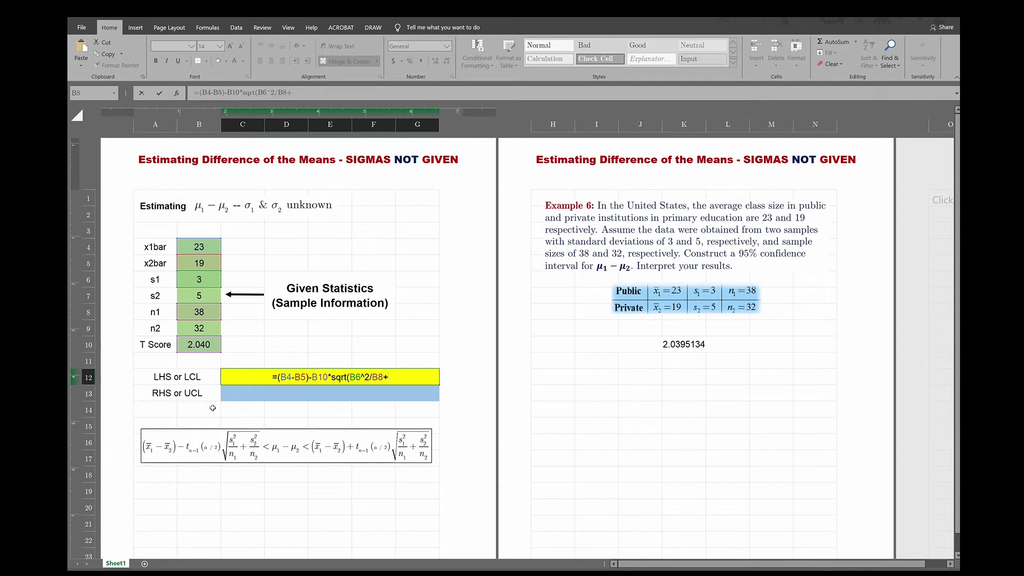
click(188, 292)
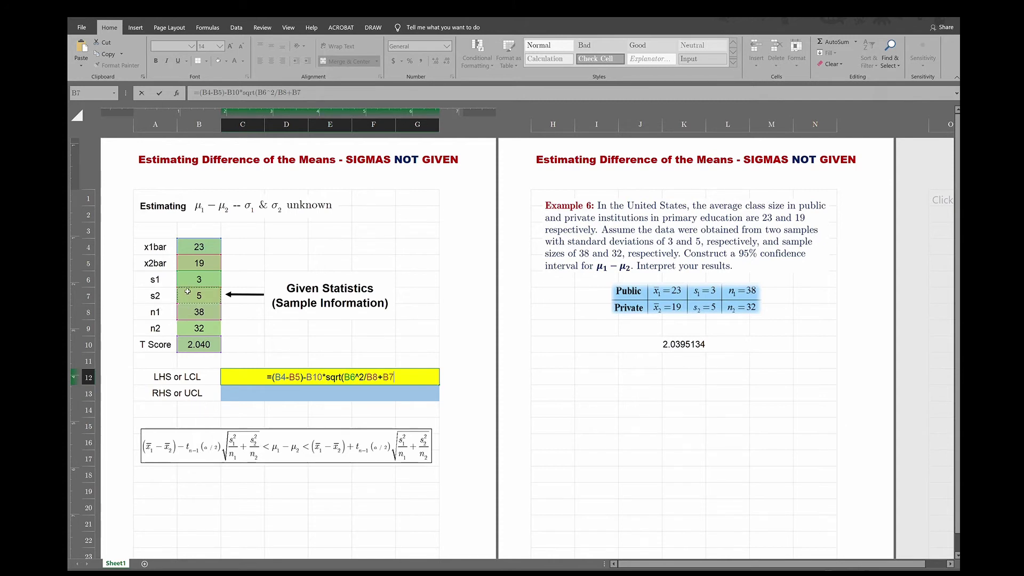
text(^2)
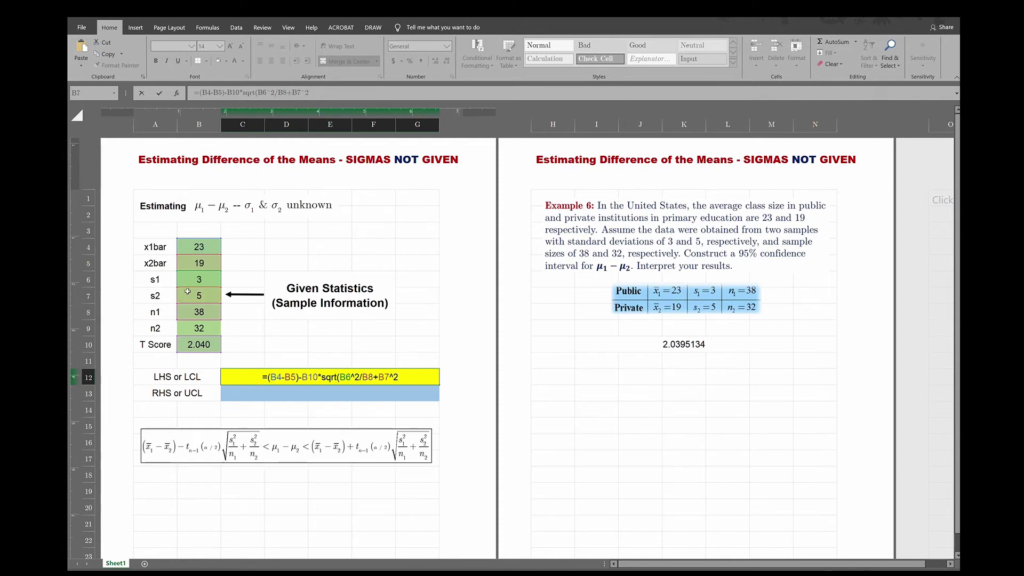
text(/)
click(192, 328)
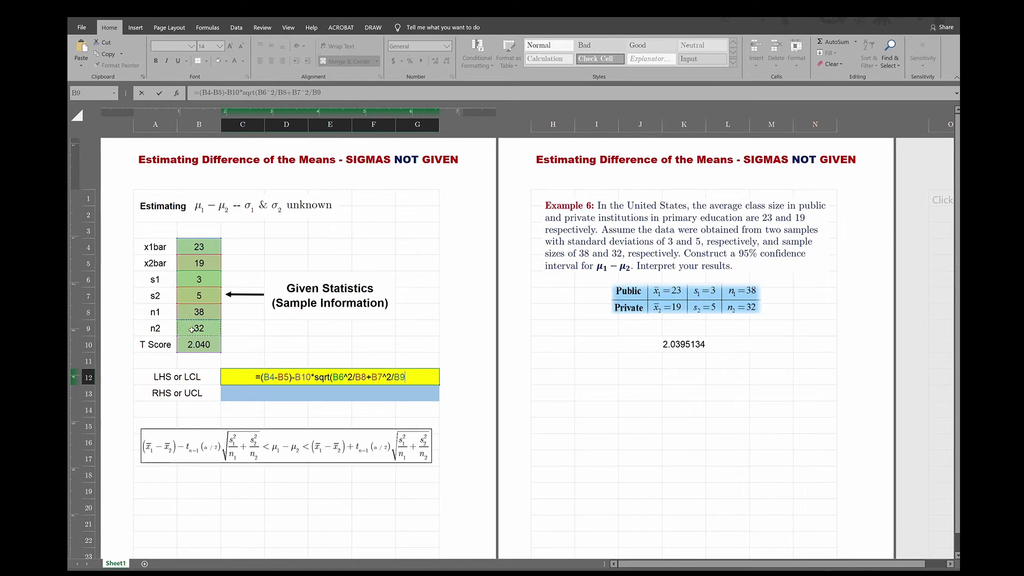
text())
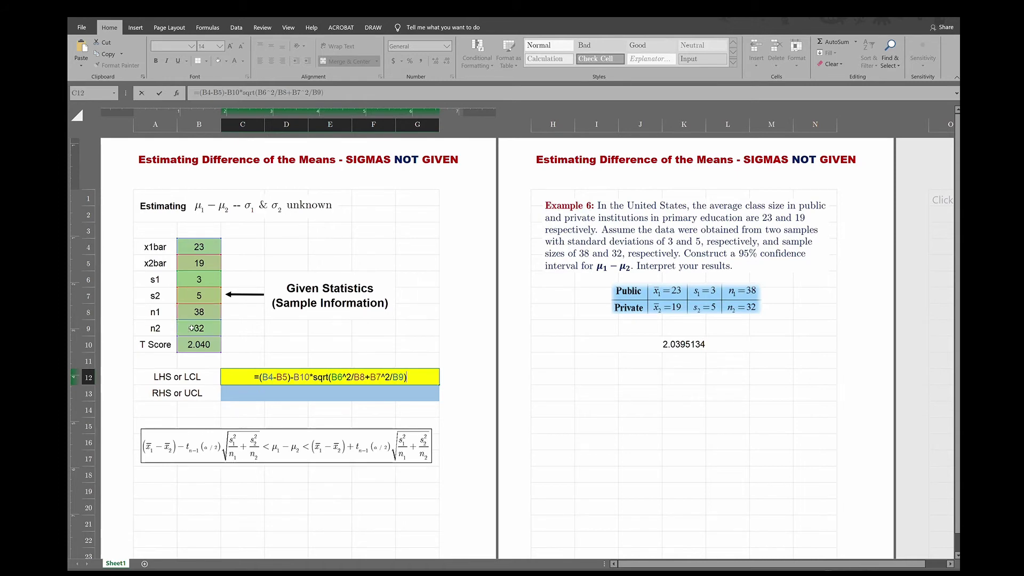
key(Return)
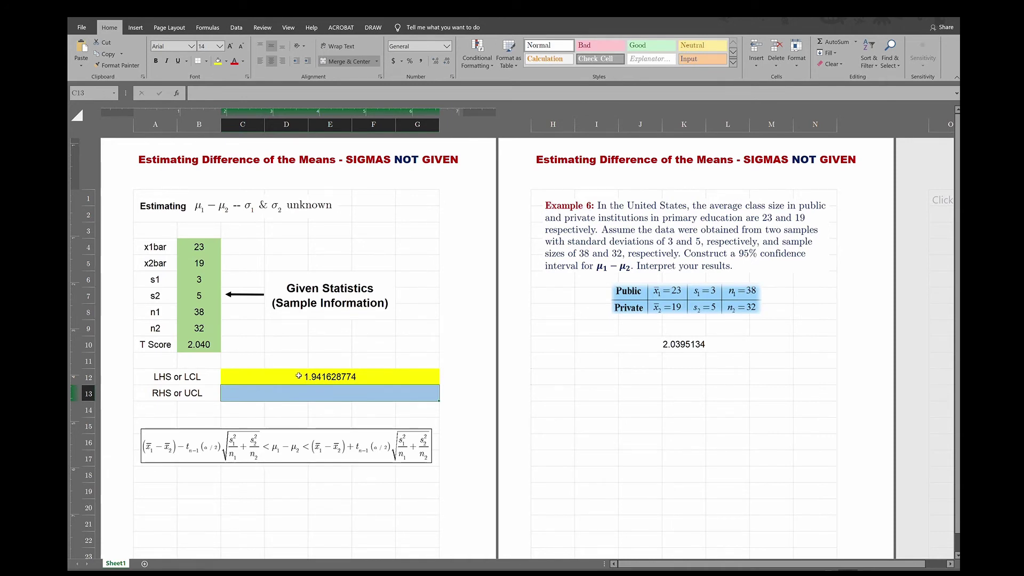
double_click(298, 376)
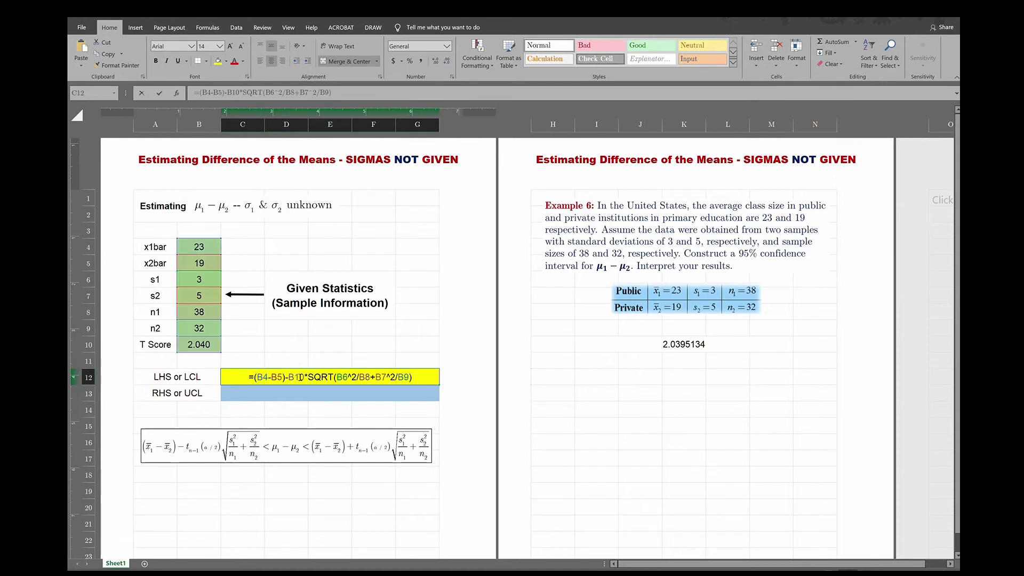
drag(417, 377, 242, 378)
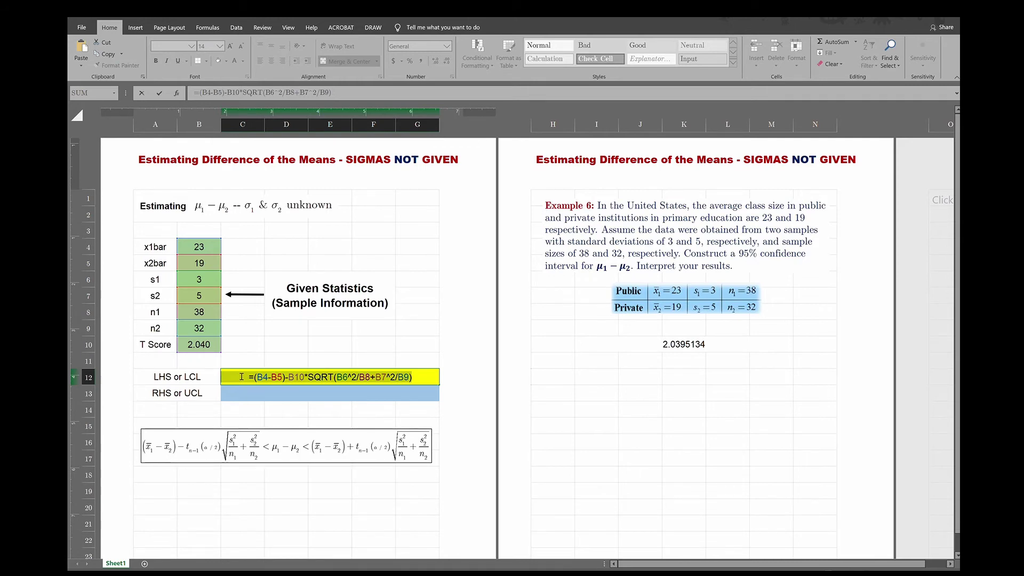
key(Return)
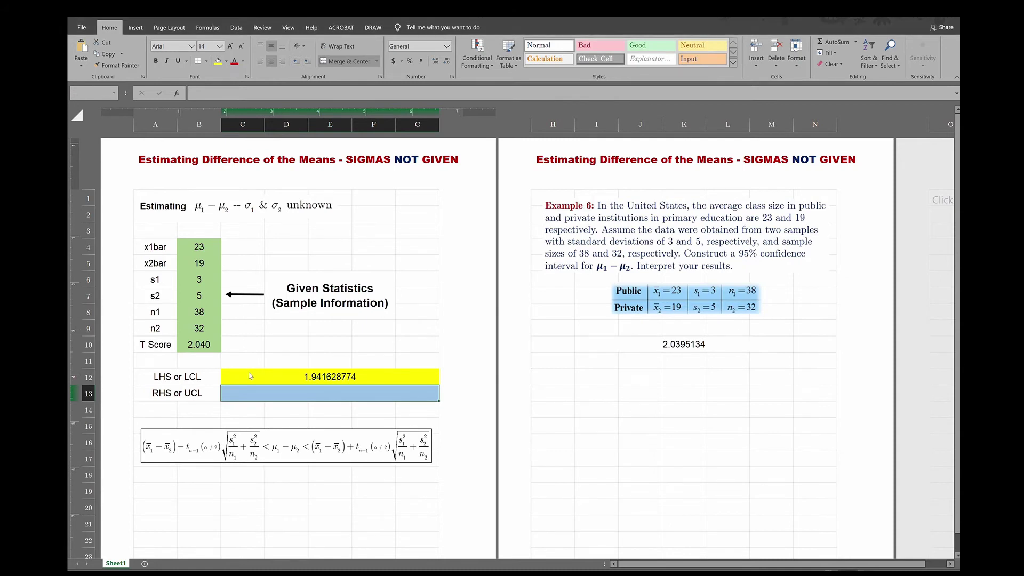
click(344, 377)
double_click(367, 377)
drag(367, 376, 233, 376)
key(Return)
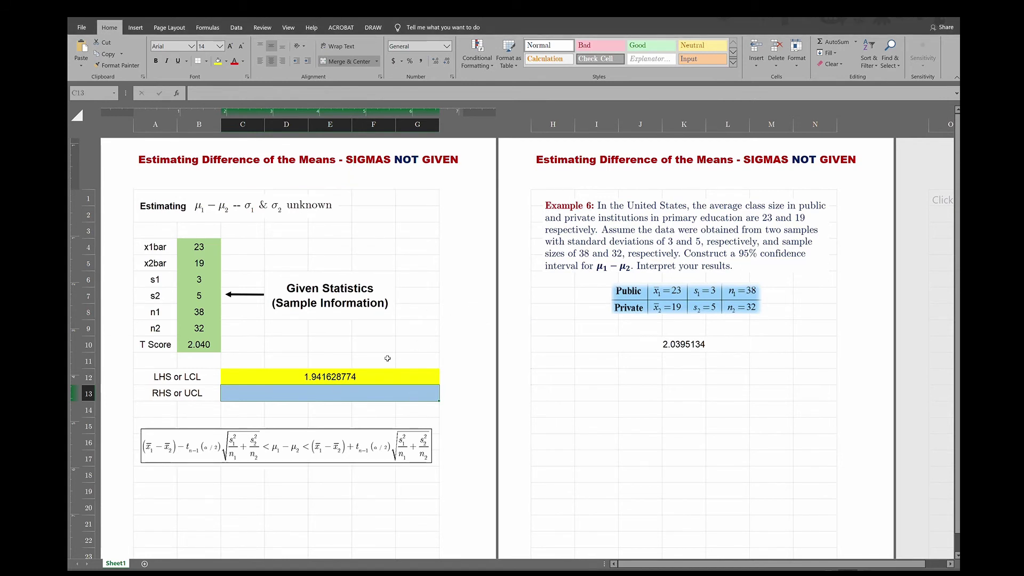
Step: Unmerge the limit cells C12:G12 and C13:G13
click(341, 376)
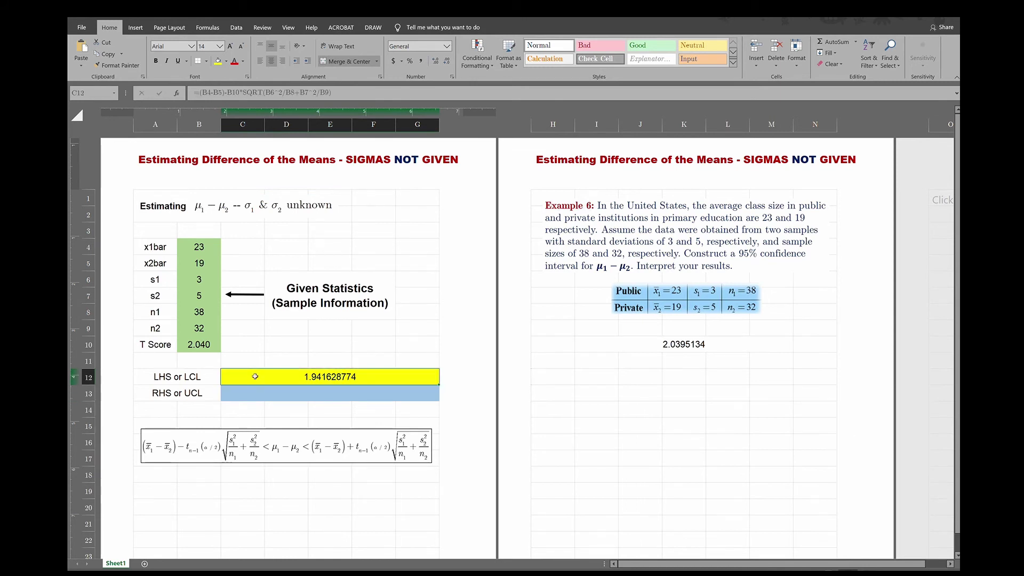
click(346, 62)
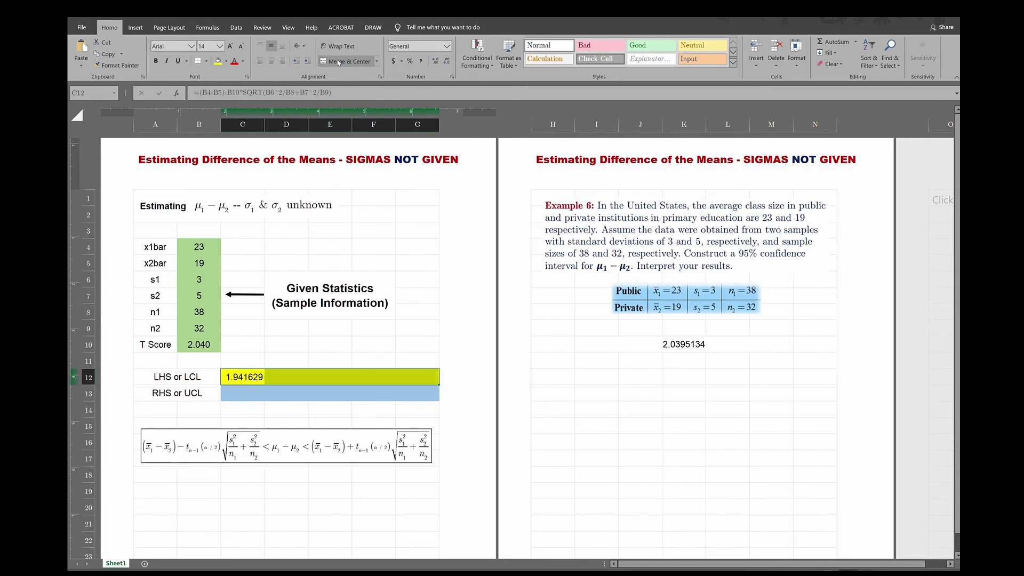
click(247, 393)
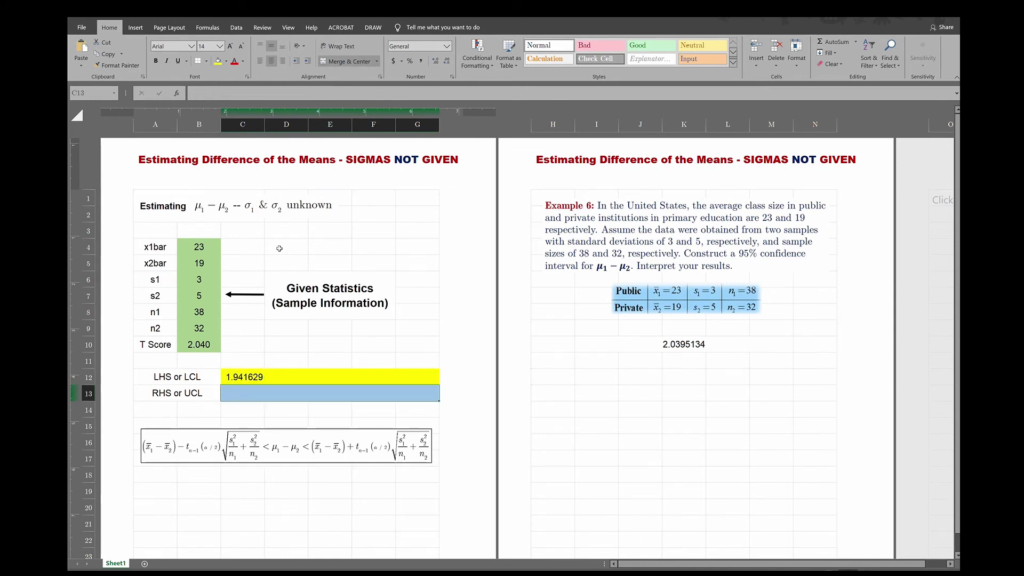
click(346, 61)
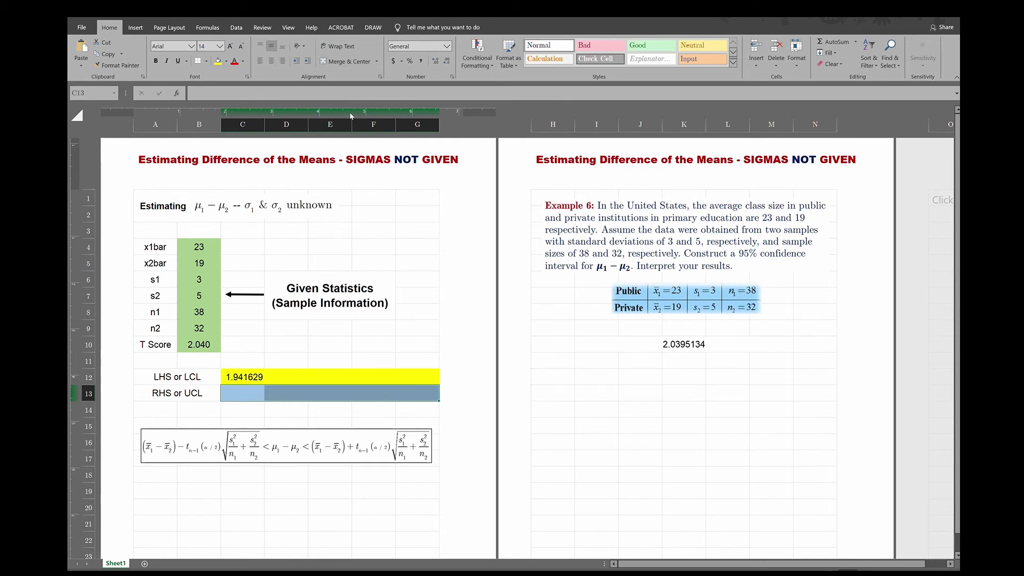
Step: Copy the full lower-limit formula from C12 and confirm it
click(248, 377)
double_click(249, 377)
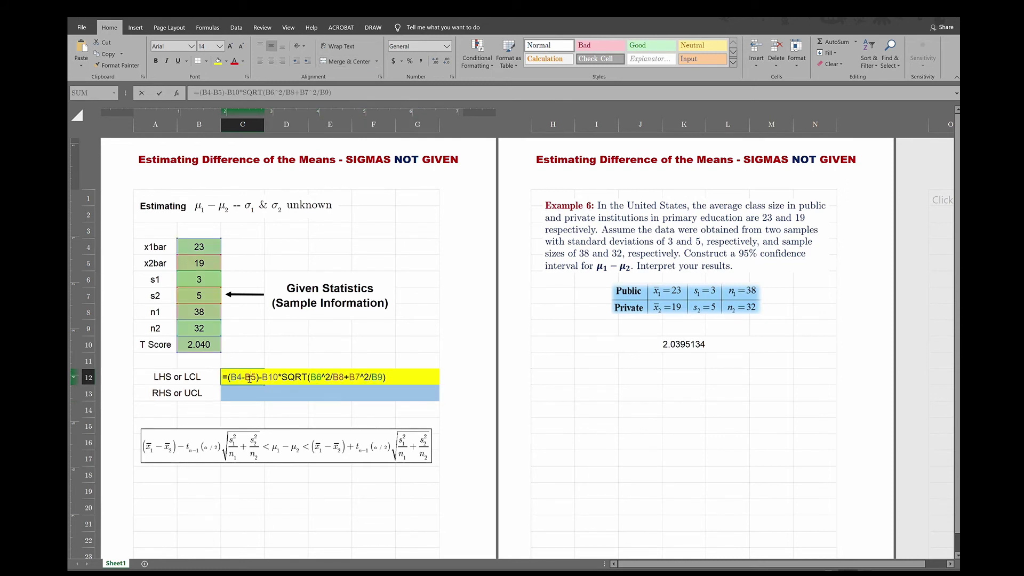
drag(407, 377, 387, 378)
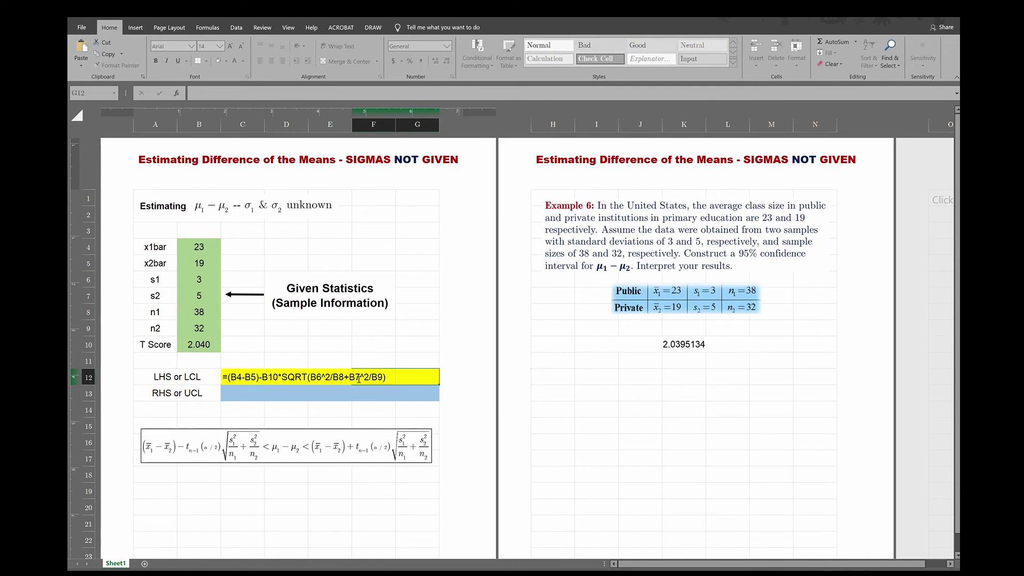
click(231, 377)
double_click(231, 377)
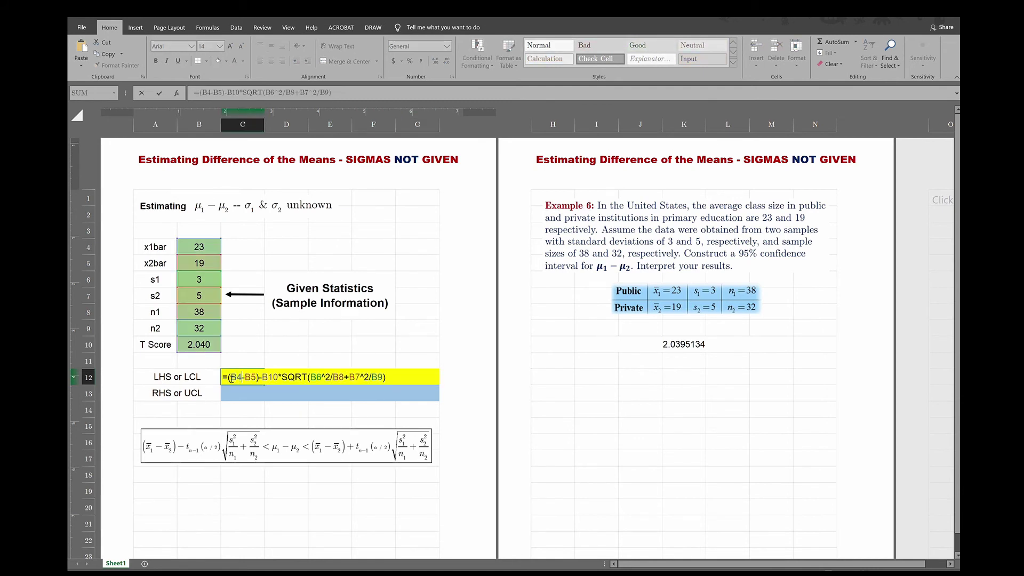
drag(223, 377, 437, 377)
key(ctrl+c)
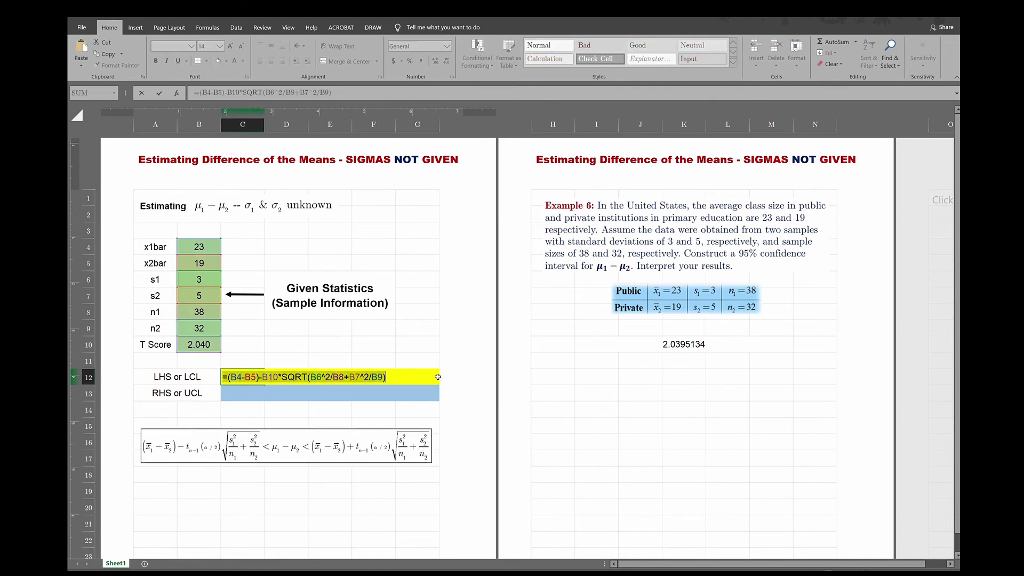
key(Return)
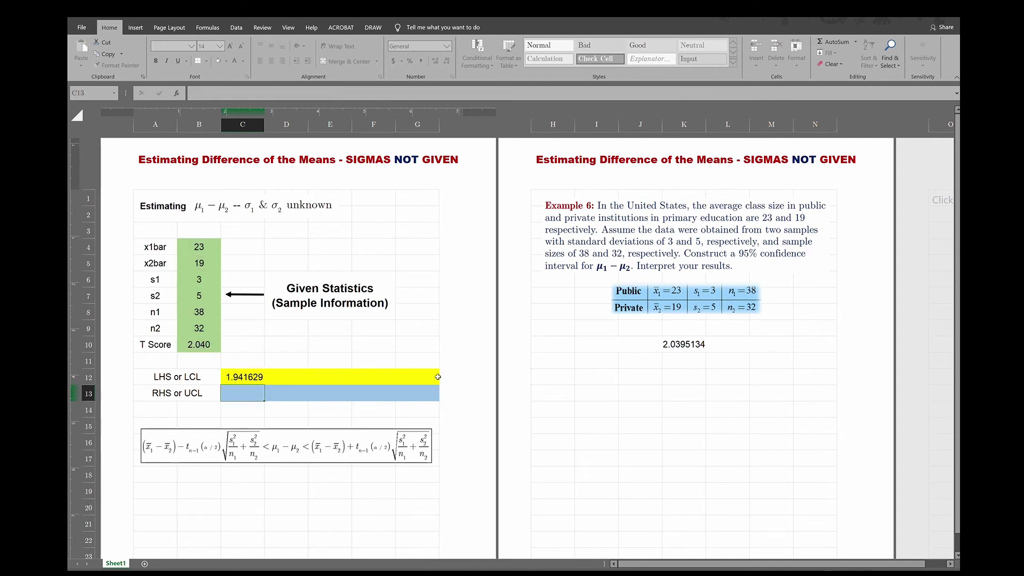
Step: Paste it into C13 and change the minus to plus for the upper limit 6.058371226
key(ctrl+v)
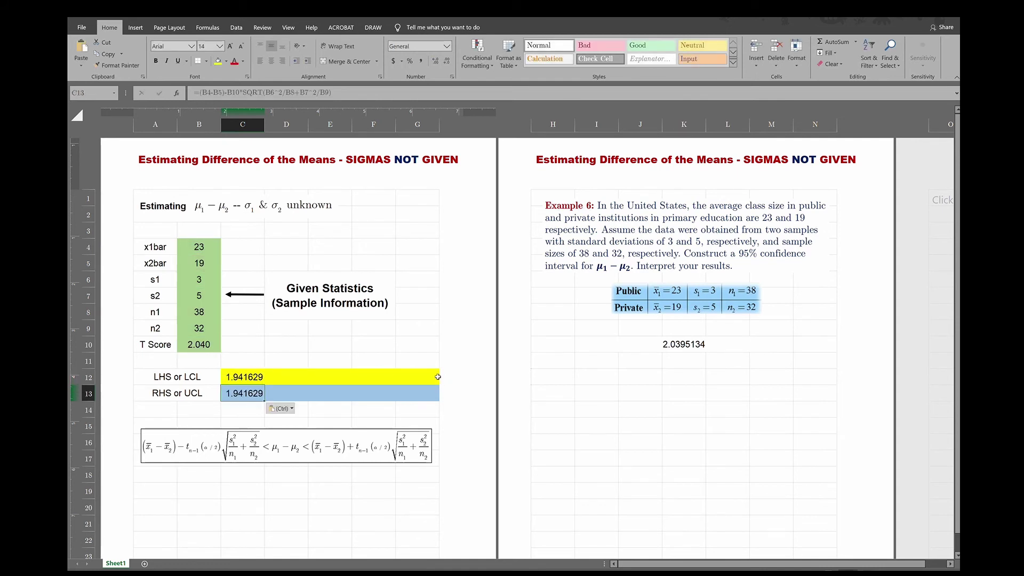
double_click(247, 393)
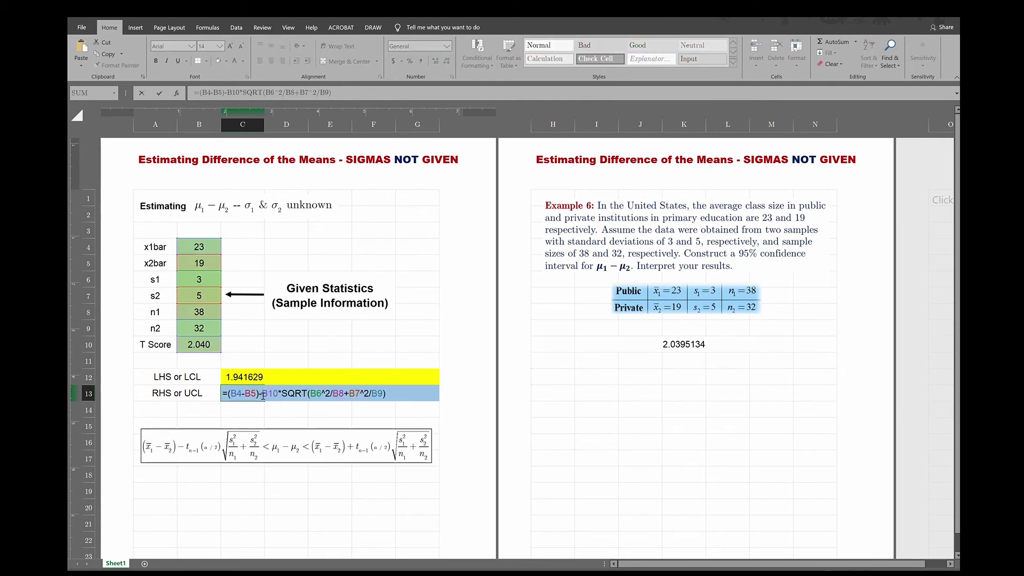
text(+)
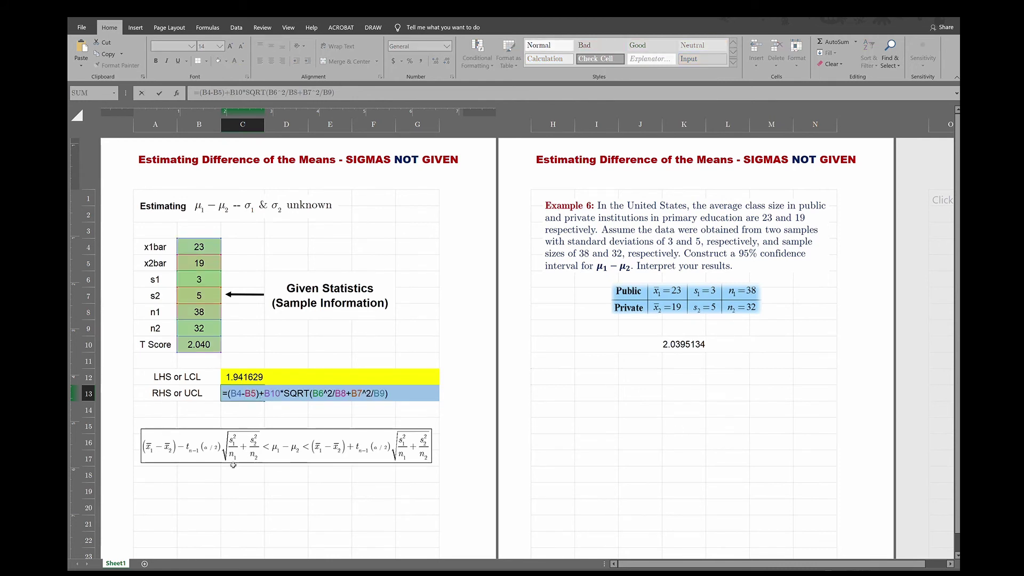
key(Return)
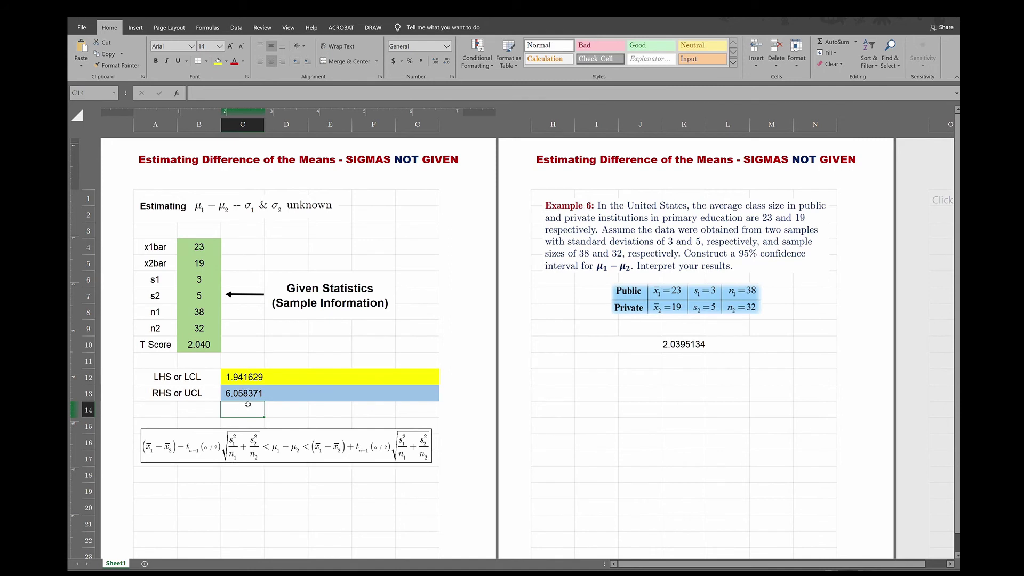
Step: Merge and centre both limits across C12:G12 and C13:G13
drag(243, 375, 423, 376)
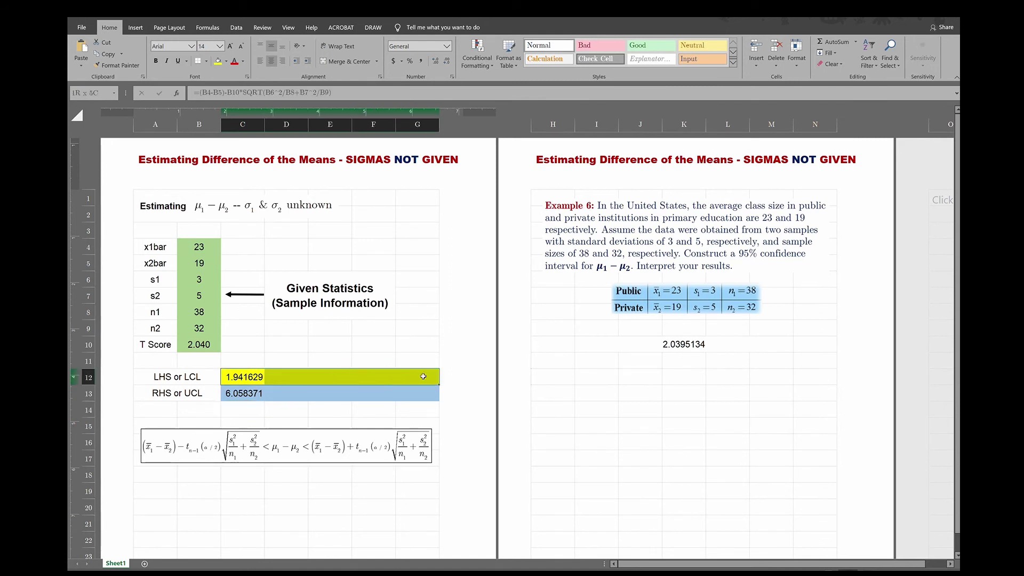
click(345, 62)
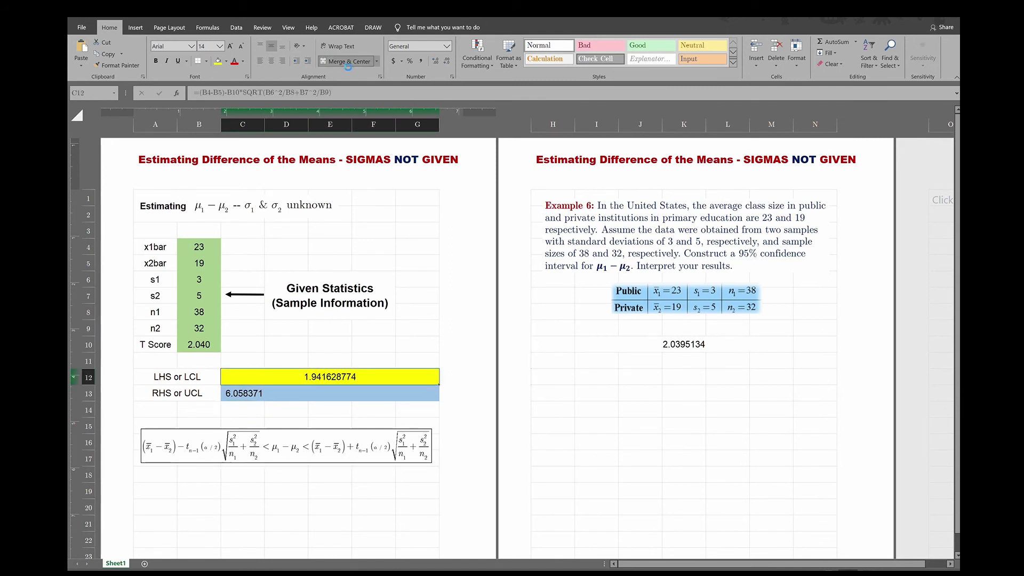
drag(244, 393, 425, 393)
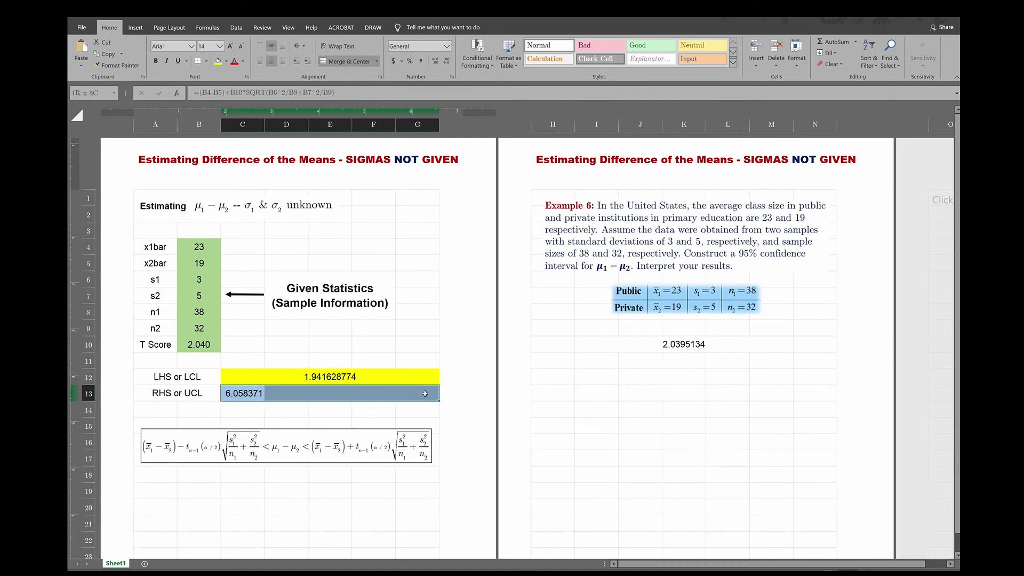
click(345, 62)
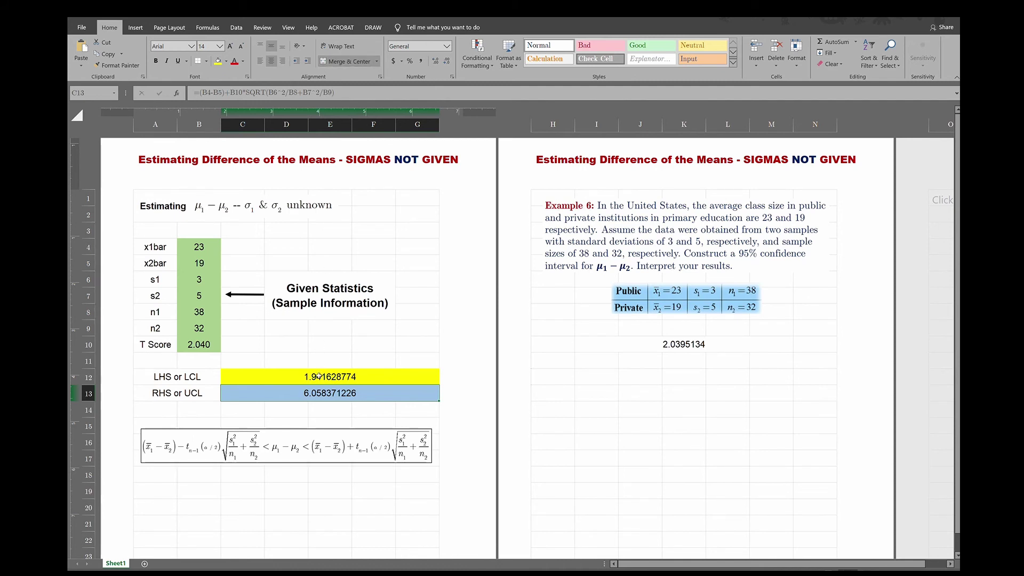
Step: Write 1.942<mu1-mu2<6.058 in D19 and fill it yellow
click(280, 494)
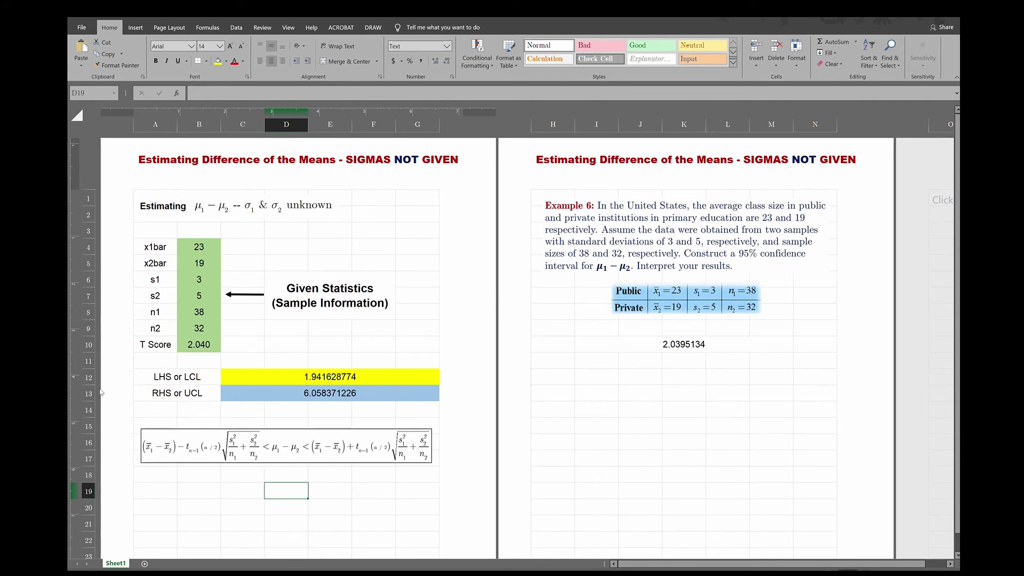
text(<mu1)
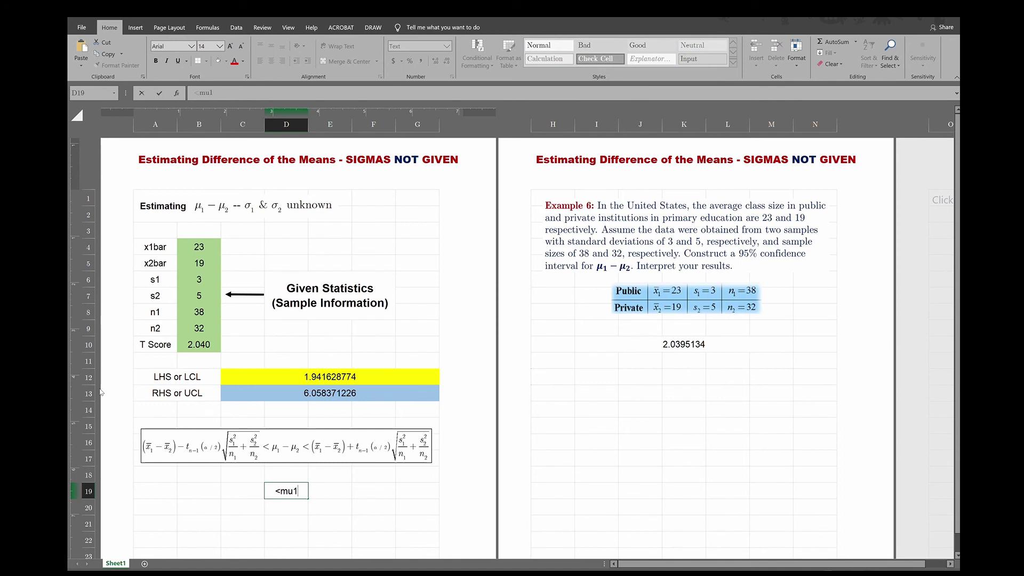
text(-mu2<)
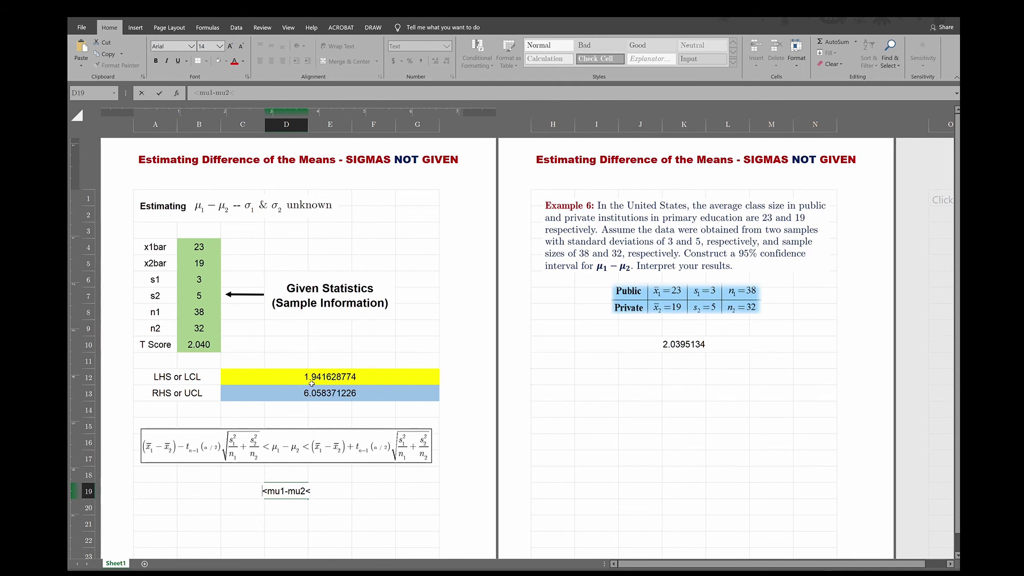
text(1.942)
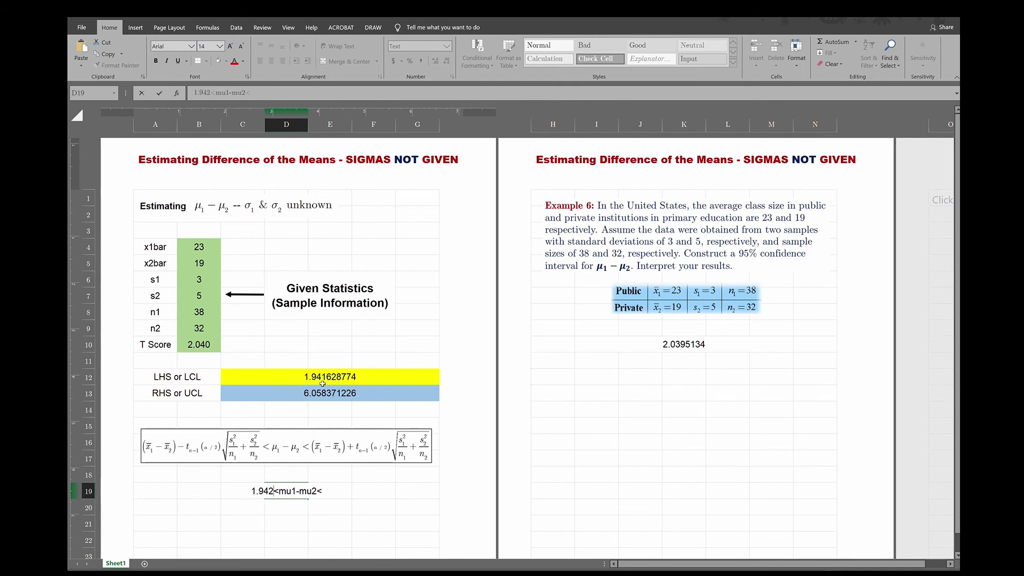
click(327, 492)
text(6.058)
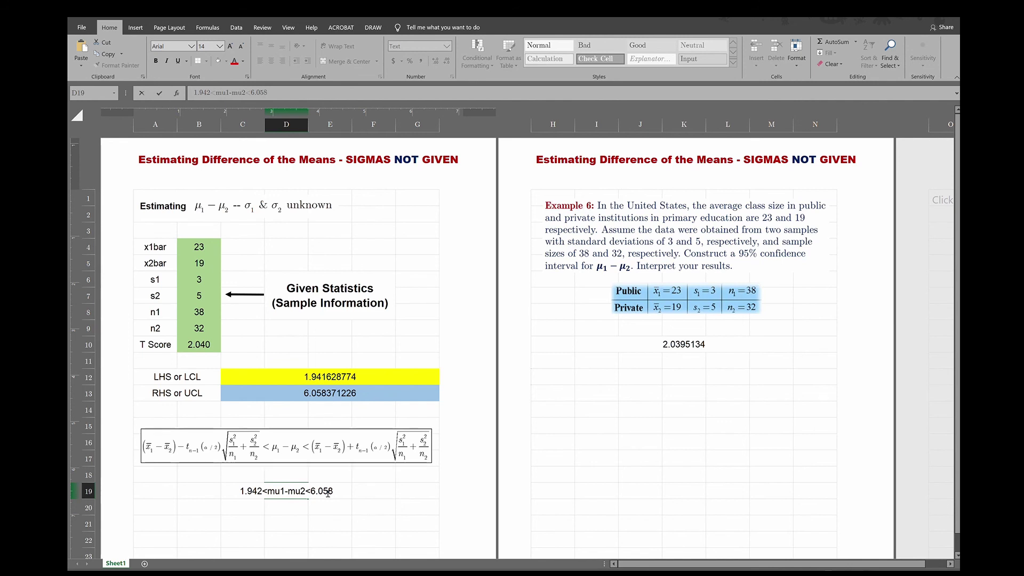
key(Return)
key(Up)
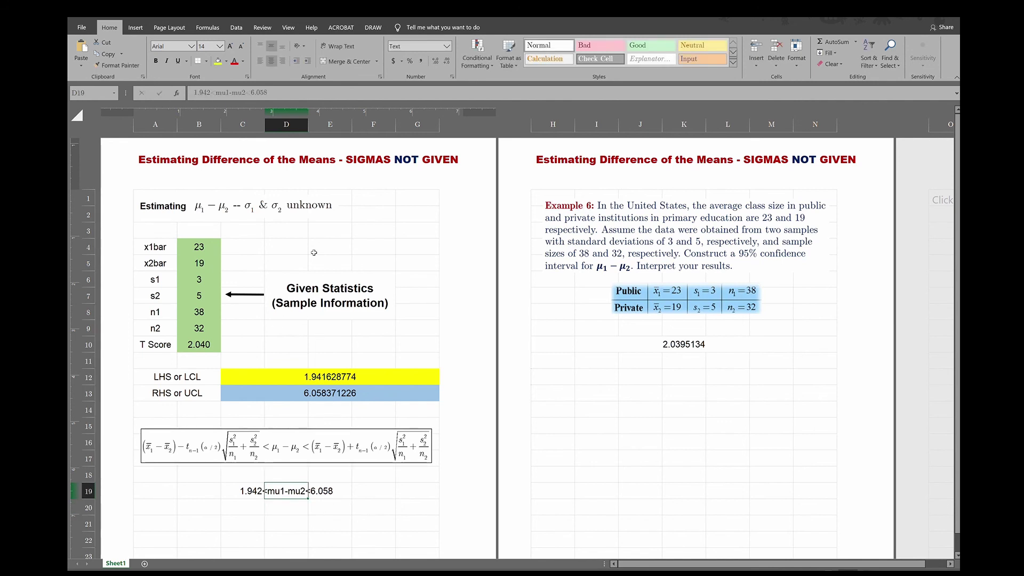
click(217, 61)
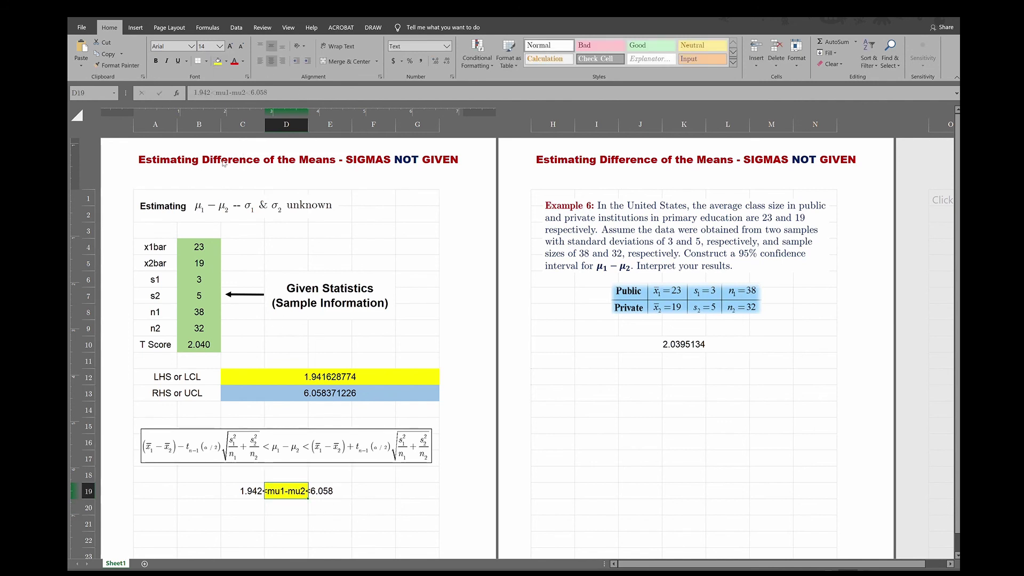
Step: Merge and centre C19:E19 around the yellow interval statement
drag(235, 490, 331, 490)
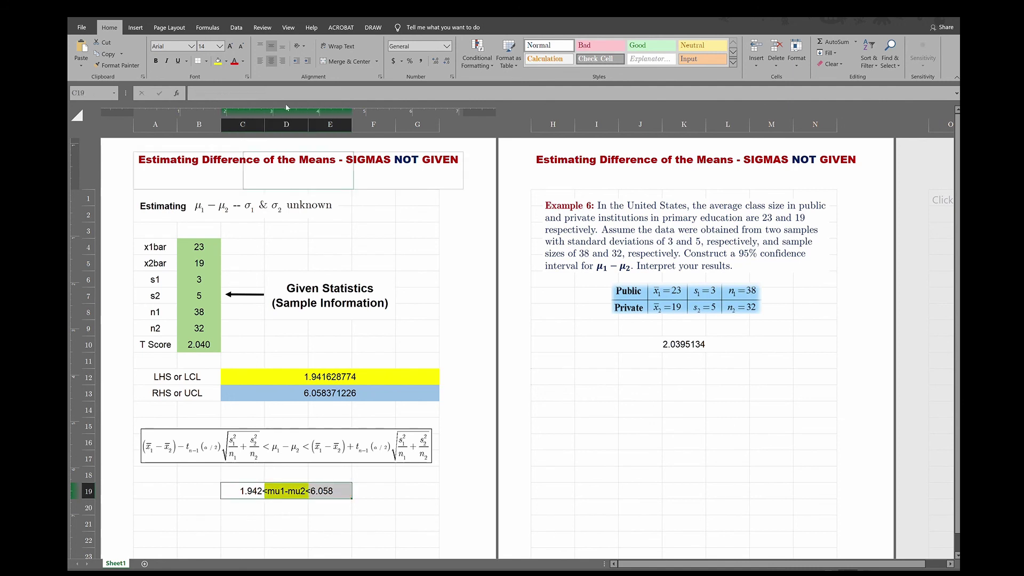
click(348, 61)
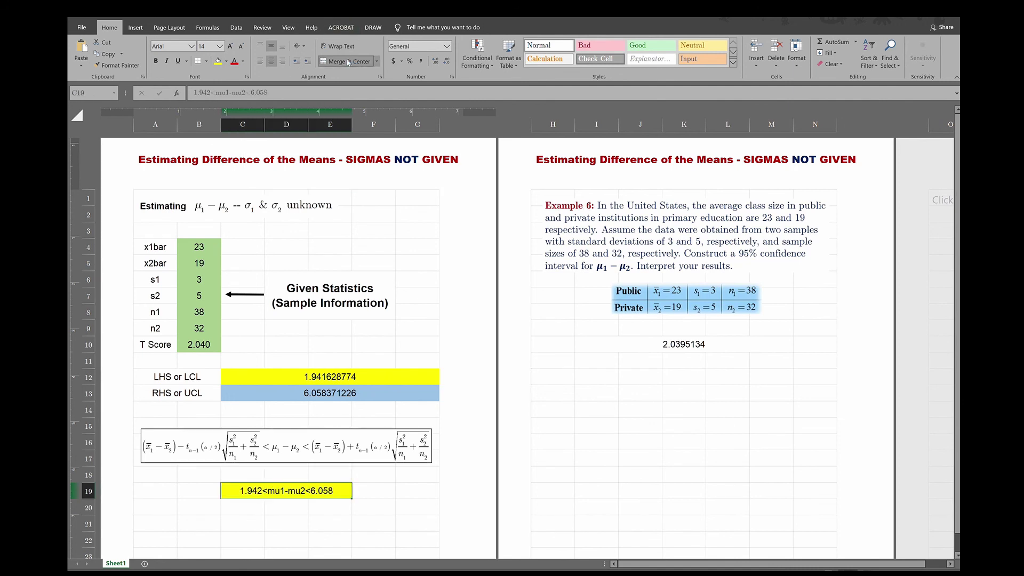